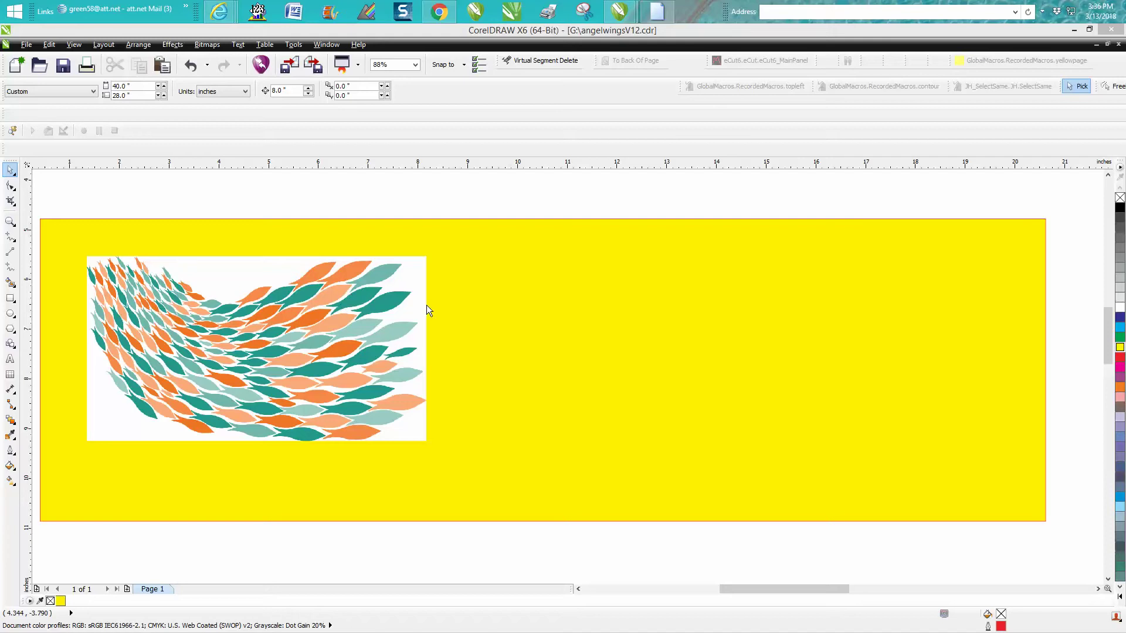
Step: Select the fish bitmap and open its Resample settings, then cancel without changes
left_click(377, 278)
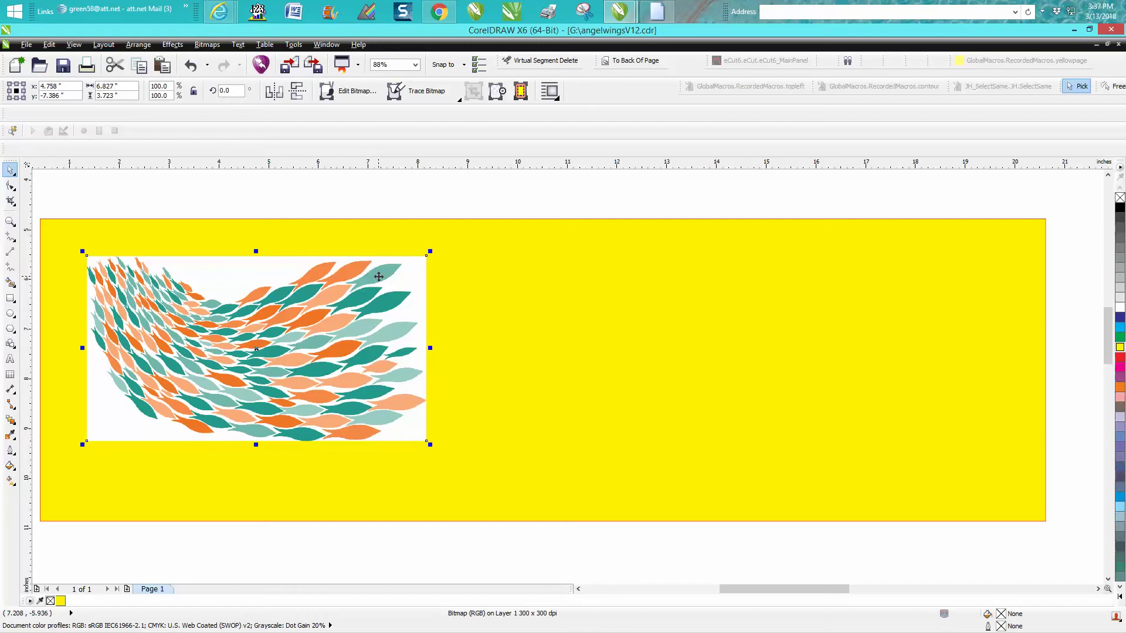
left_click(207, 47)
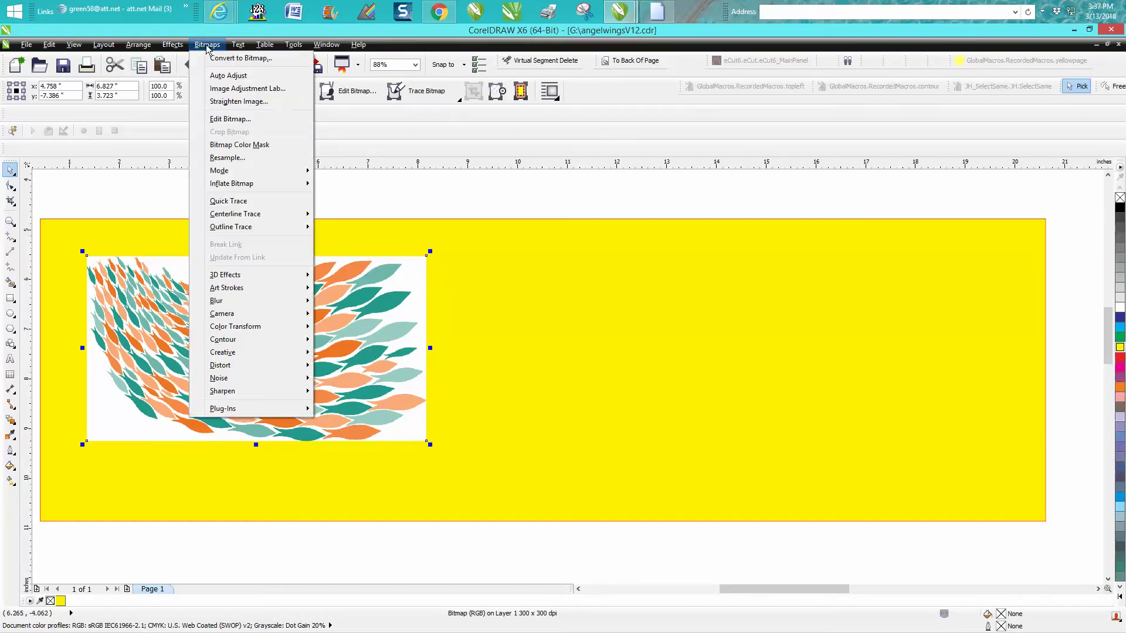
left_click(237, 160)
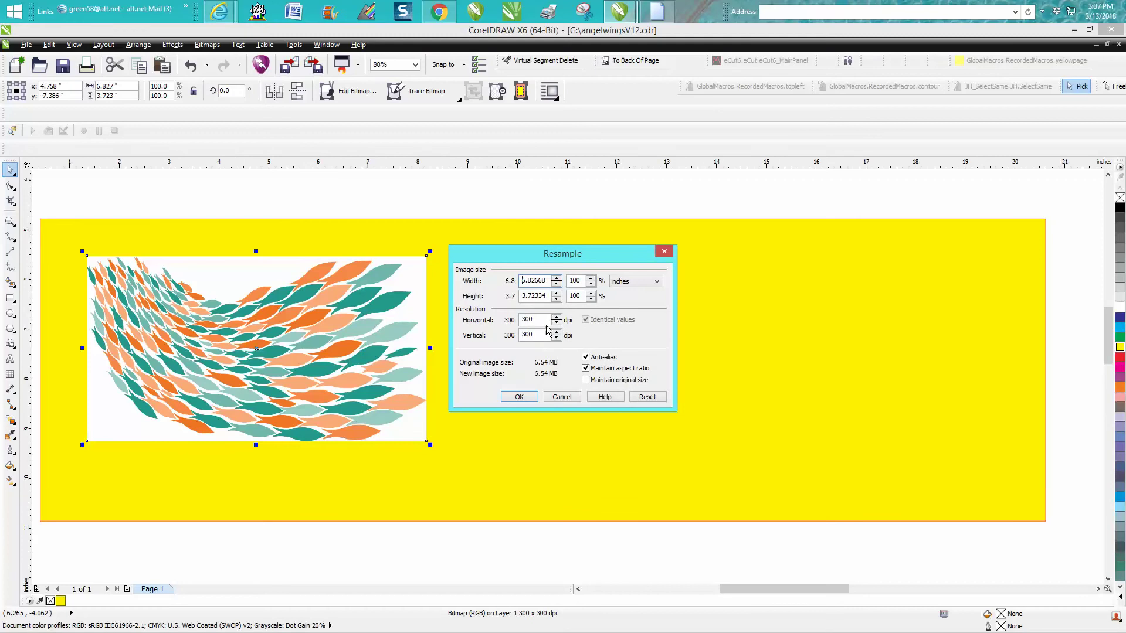
left_click(559, 398)
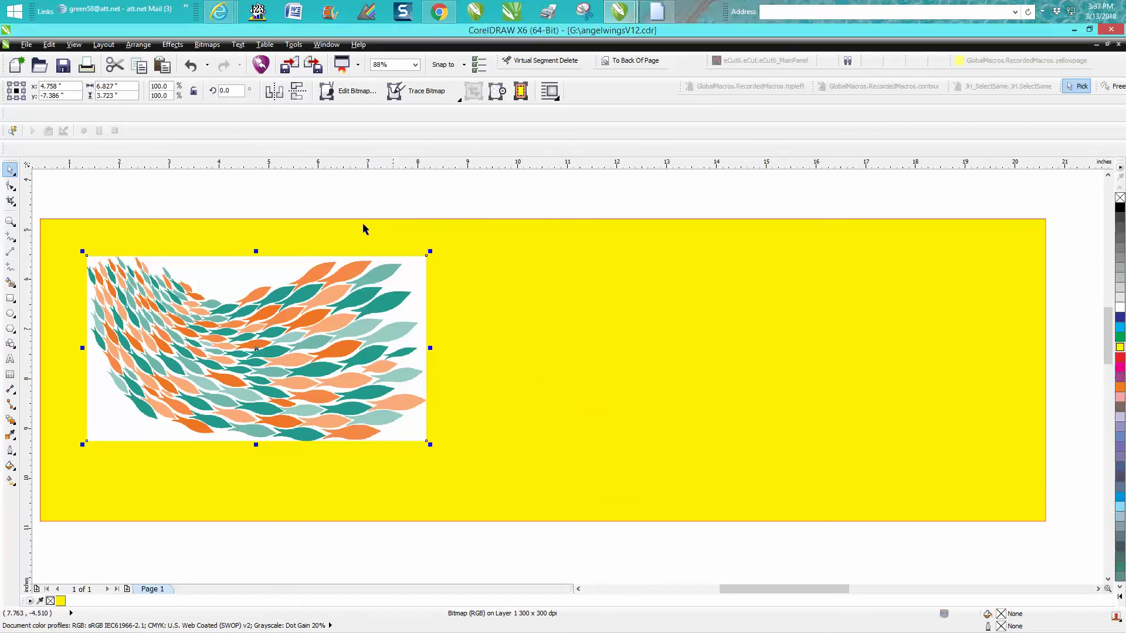
Step: Trace the bitmap as a Clipart outline trace with the bitmap reduced, and accept the result
left_click(418, 92)
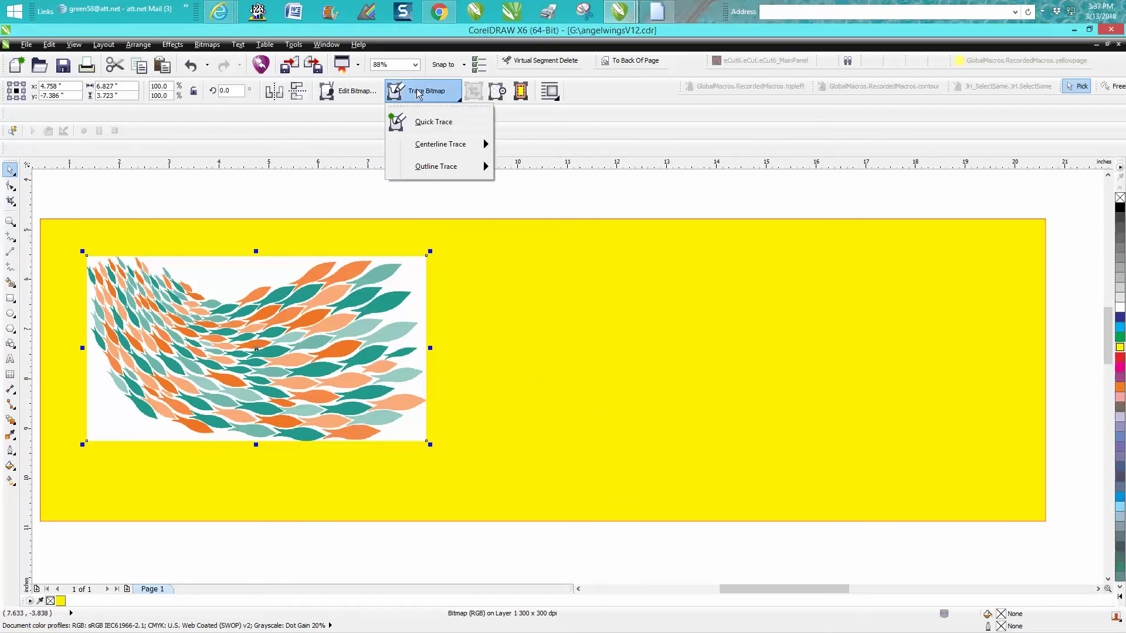
mouse_move(434, 167)
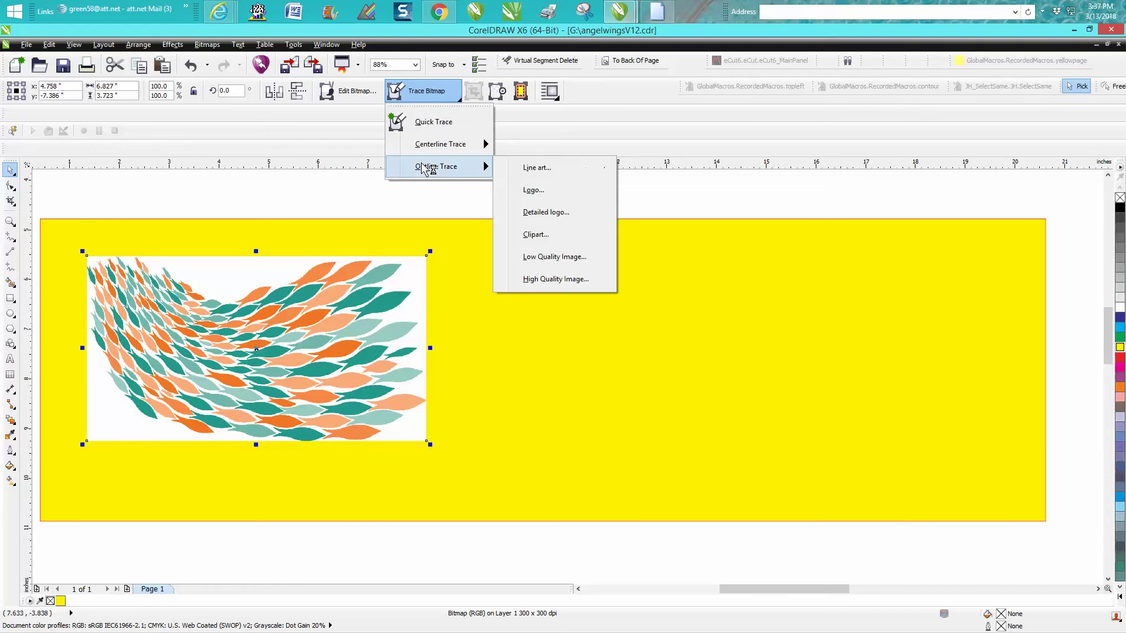
left_click(535, 236)
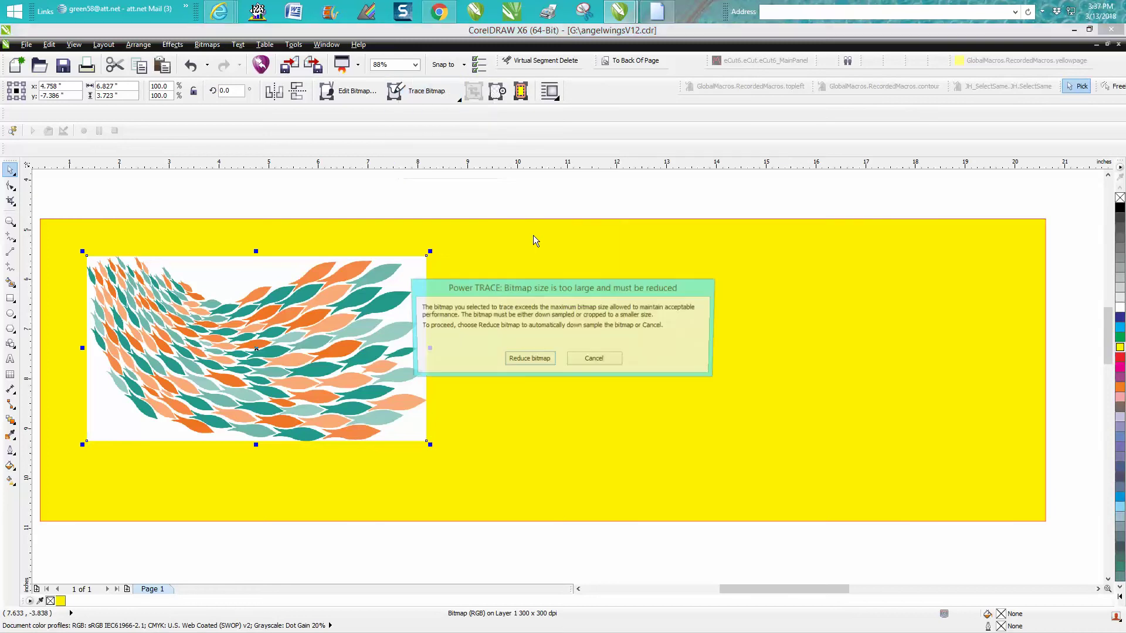
left_click(529, 359)
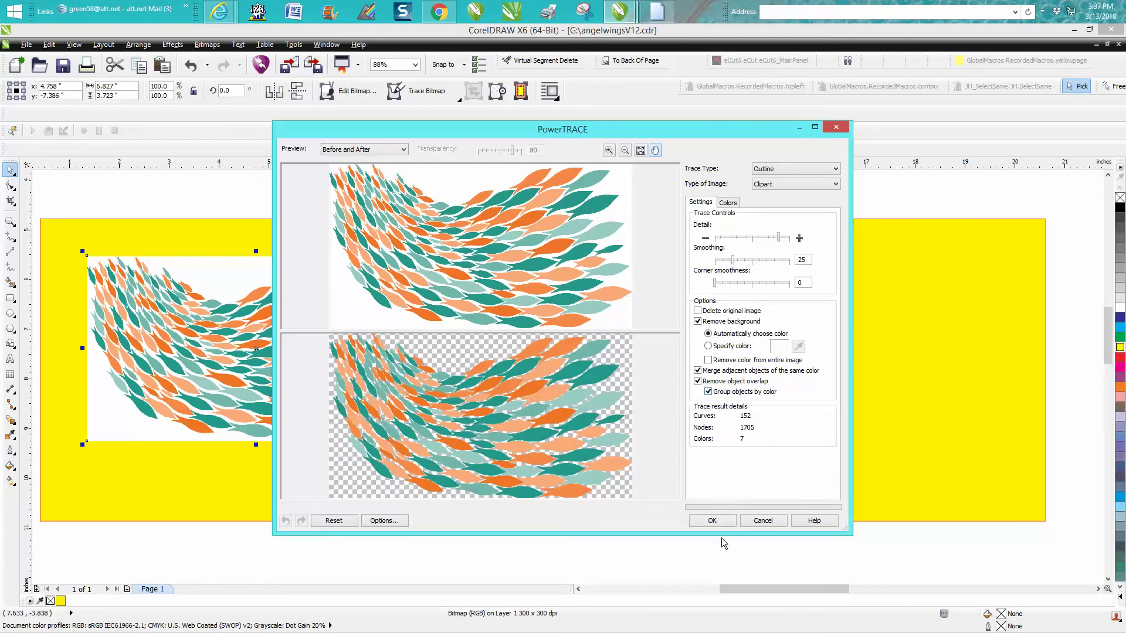
left_click(724, 523)
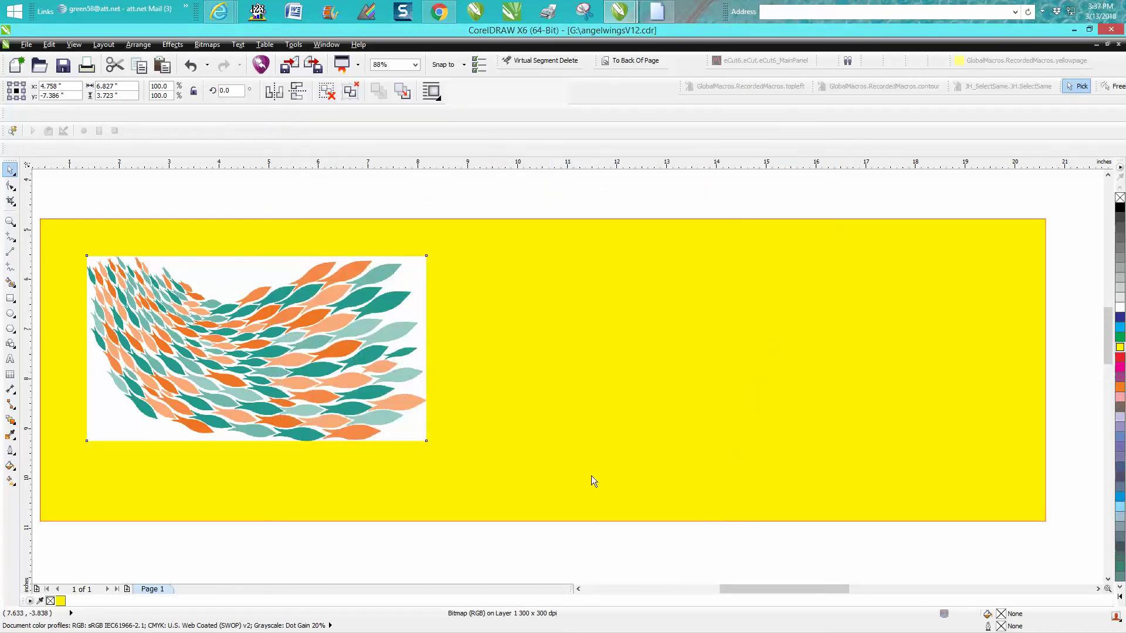
Step: Delete the original fish bitmap and move the traced fish back to the page's left
mouse_move(258, 353)
left_mouse_down()
mouse_move(568, 369)
mouse_move(604, 350)
left_mouse_up()
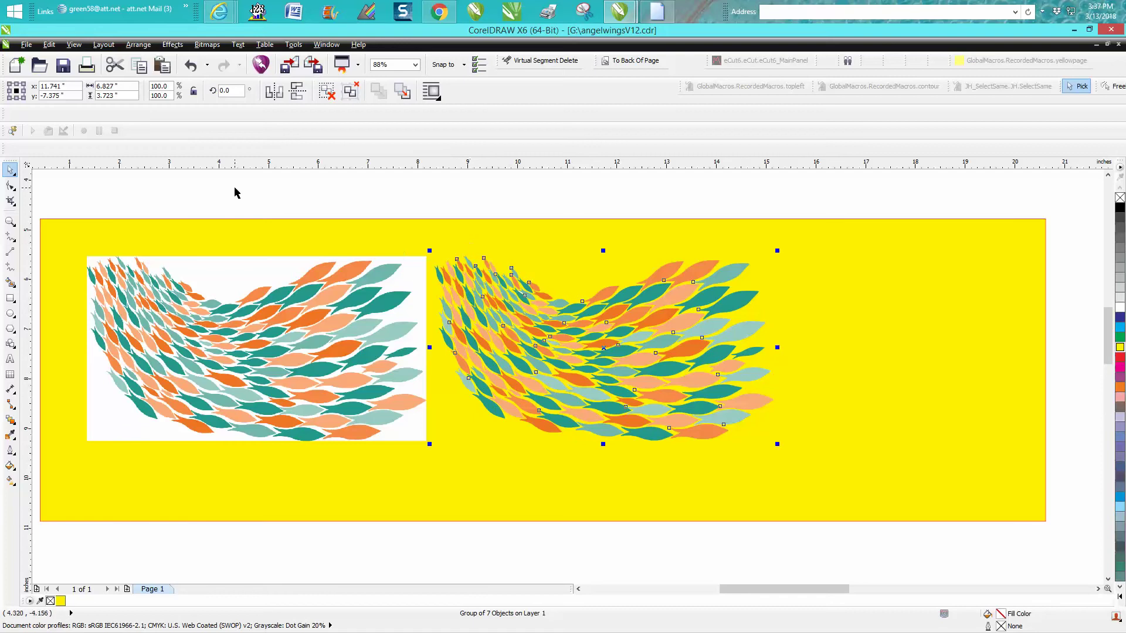
mouse_move(241, 287)
left_mouse_down()
mouse_move(241, 357)
mouse_move(240, 274)
left_mouse_up()
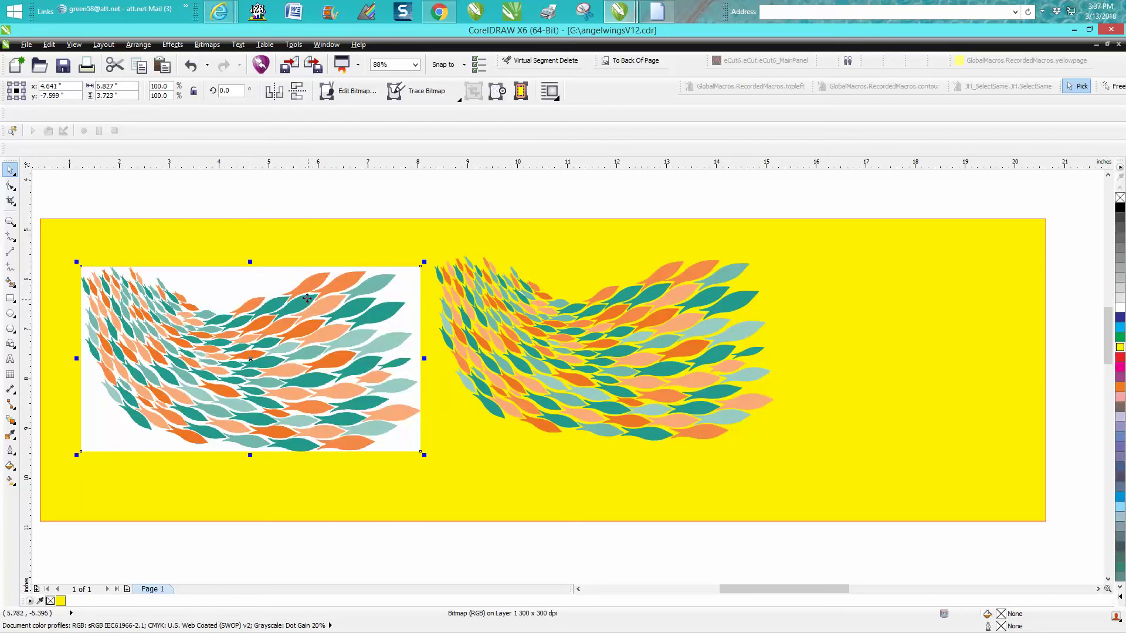
key("Delete")
left_click_drag(496, 333, 134, 319)
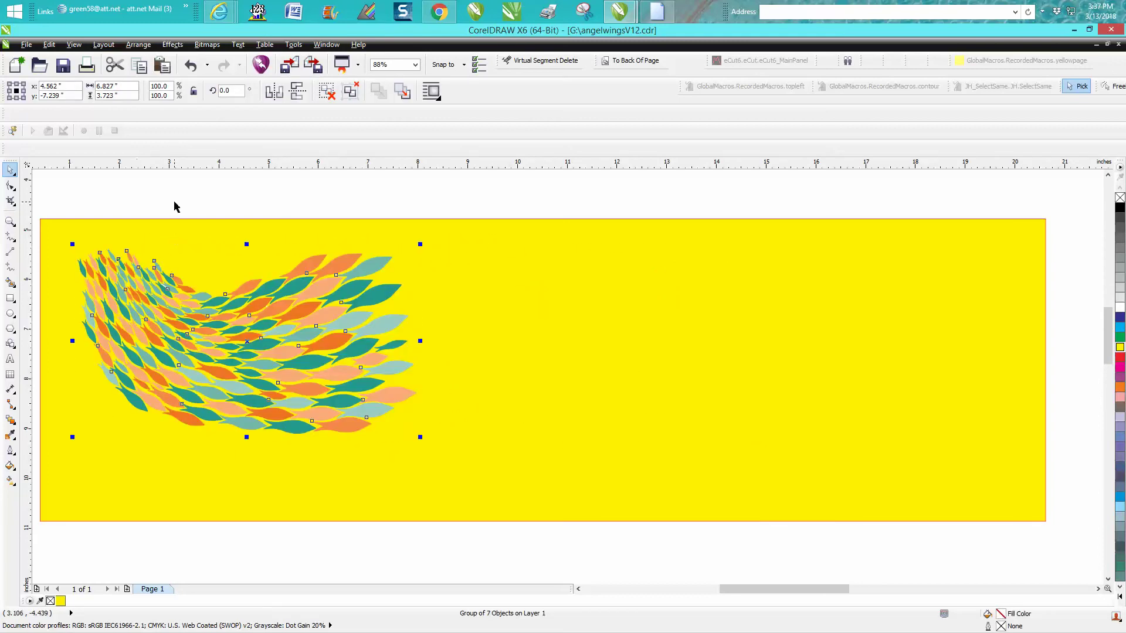
left_click(188, 201)
Step: Ungroup the traced fish group via Arrange > Ungroup, then select the orange fish group
left_click_drag(109, 338, 454, 508)
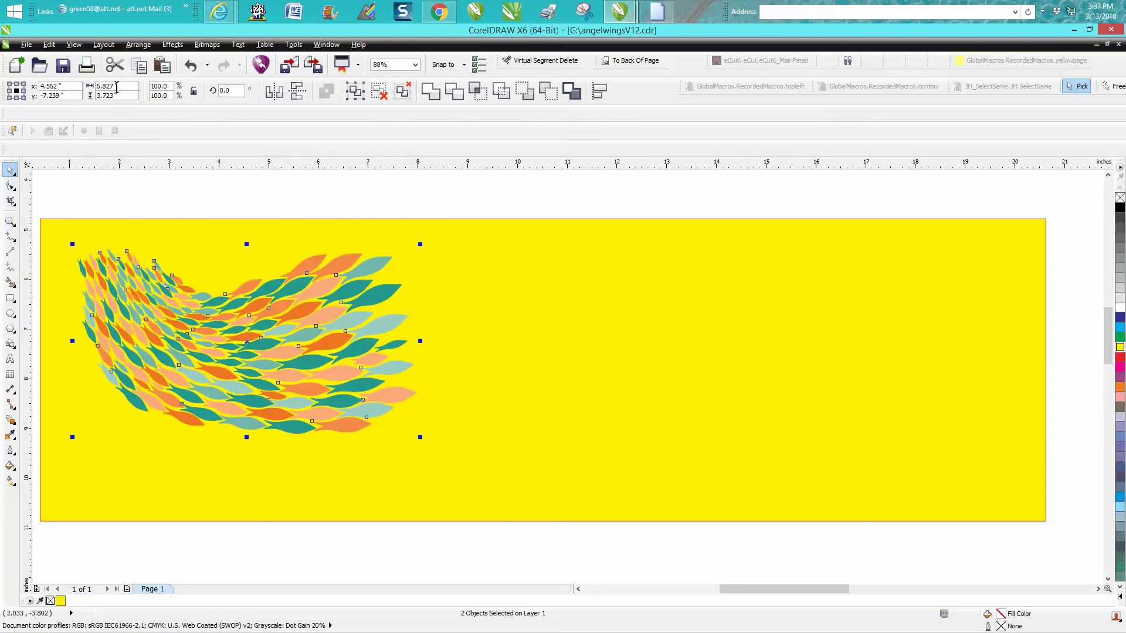
left_click(256, 185)
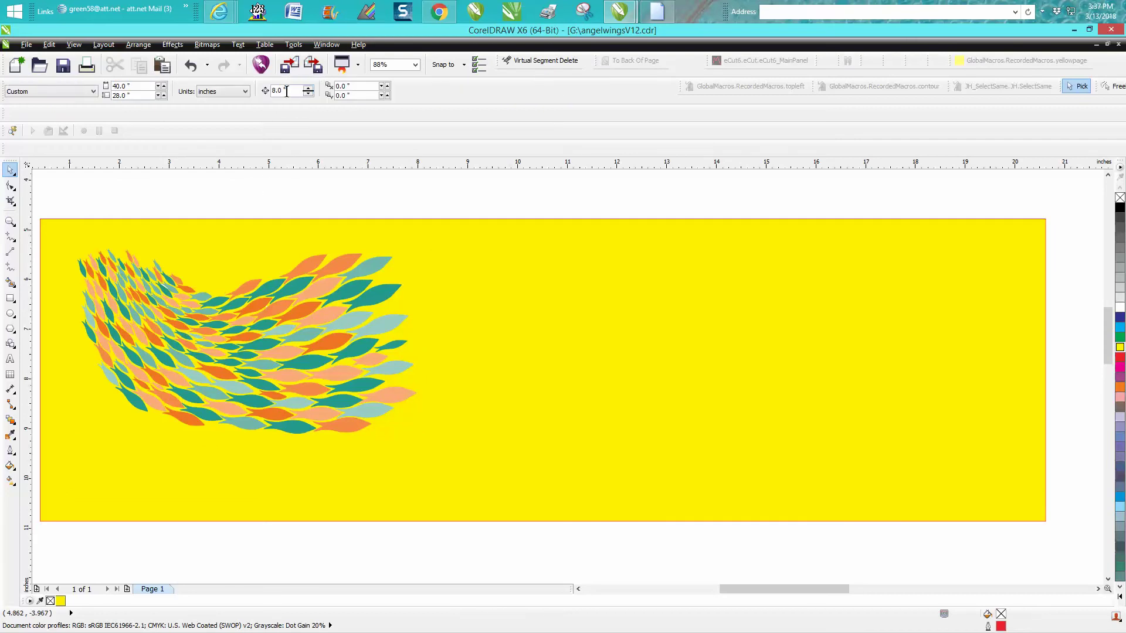
left_click(302, 270)
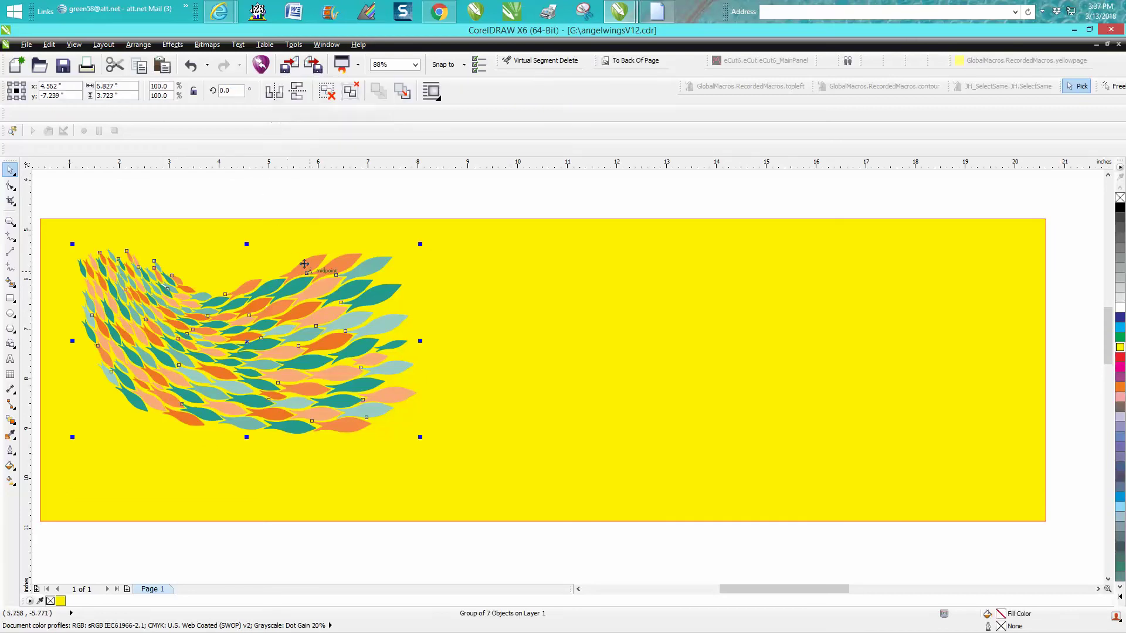
left_click(139, 45)
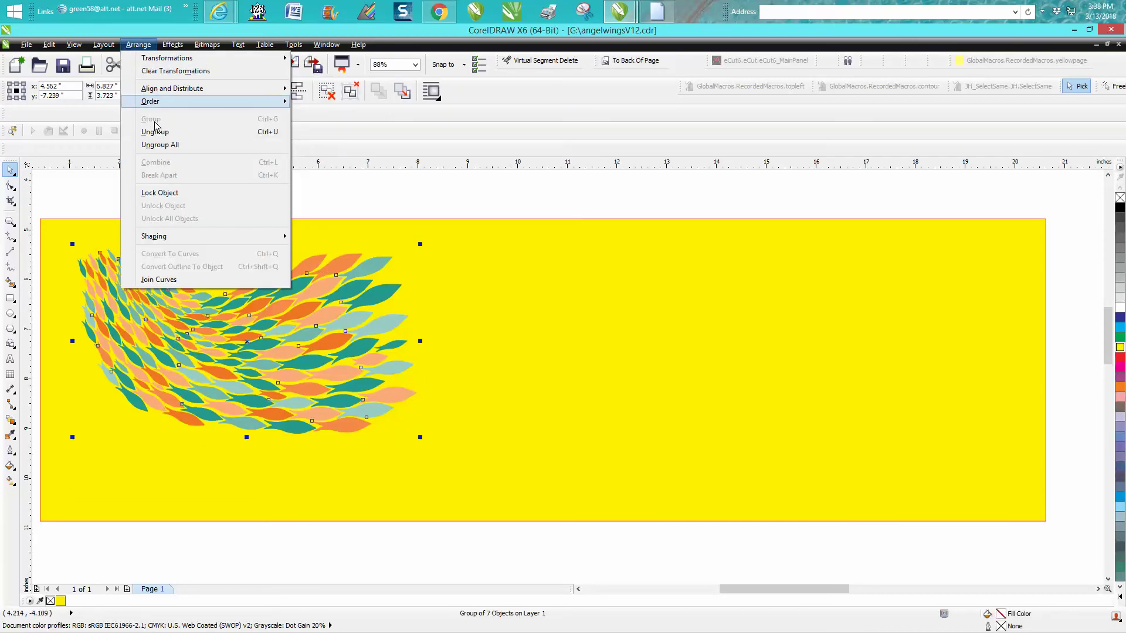
left_click(155, 132)
left_click(256, 185)
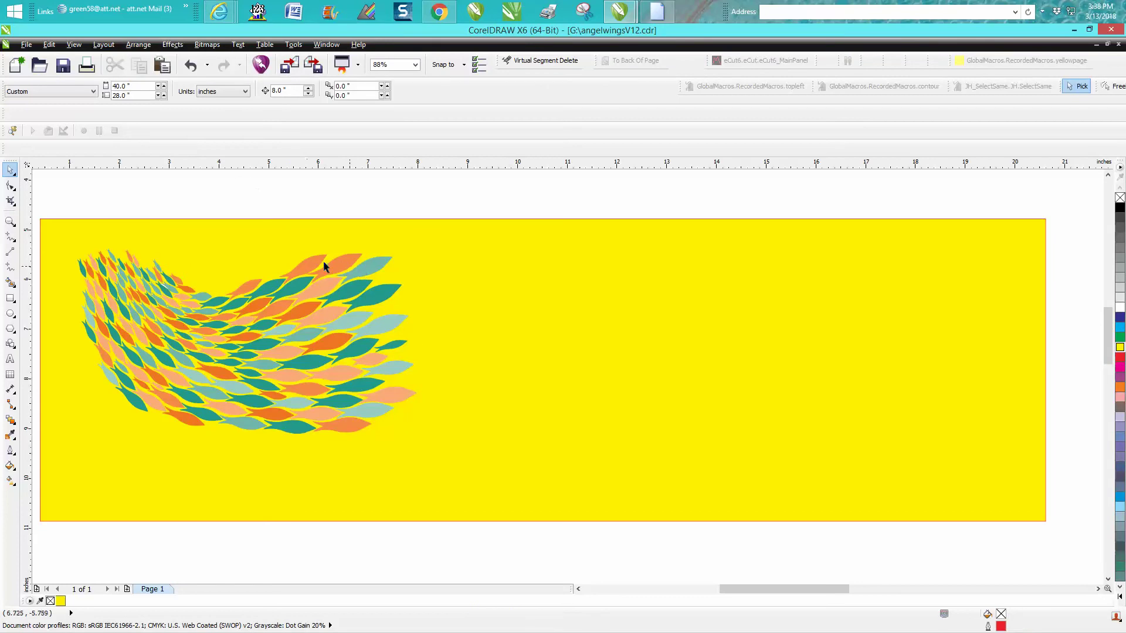
left_click(308, 313)
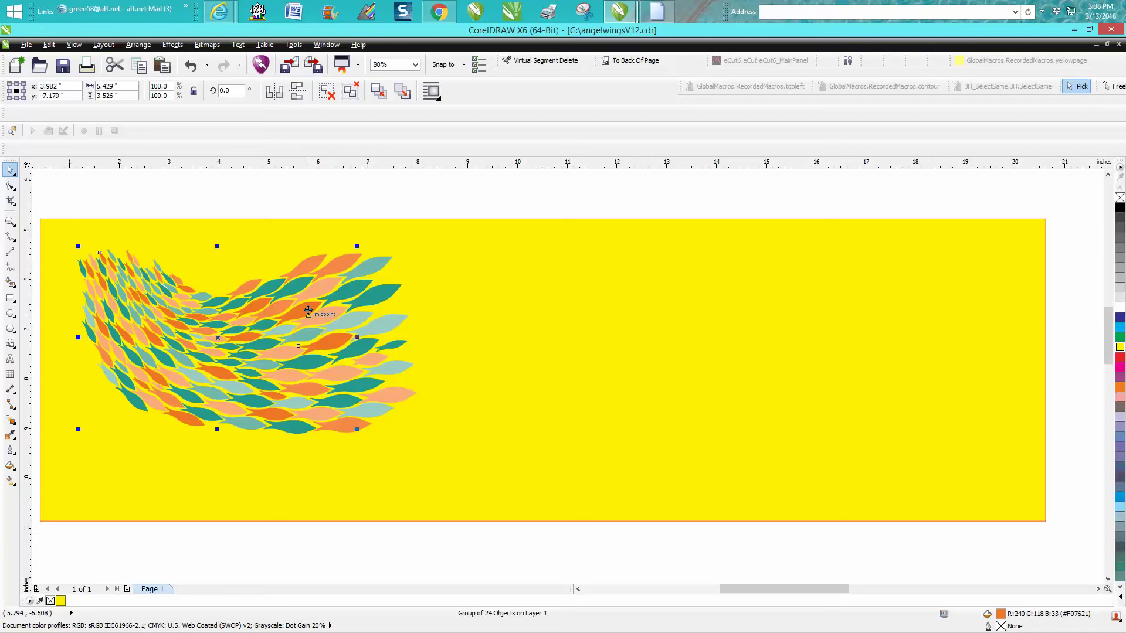
Step: Shift the orange fish 8 inches right filled black, and the teal fish right filled 60% grey
key("ctrl+r")
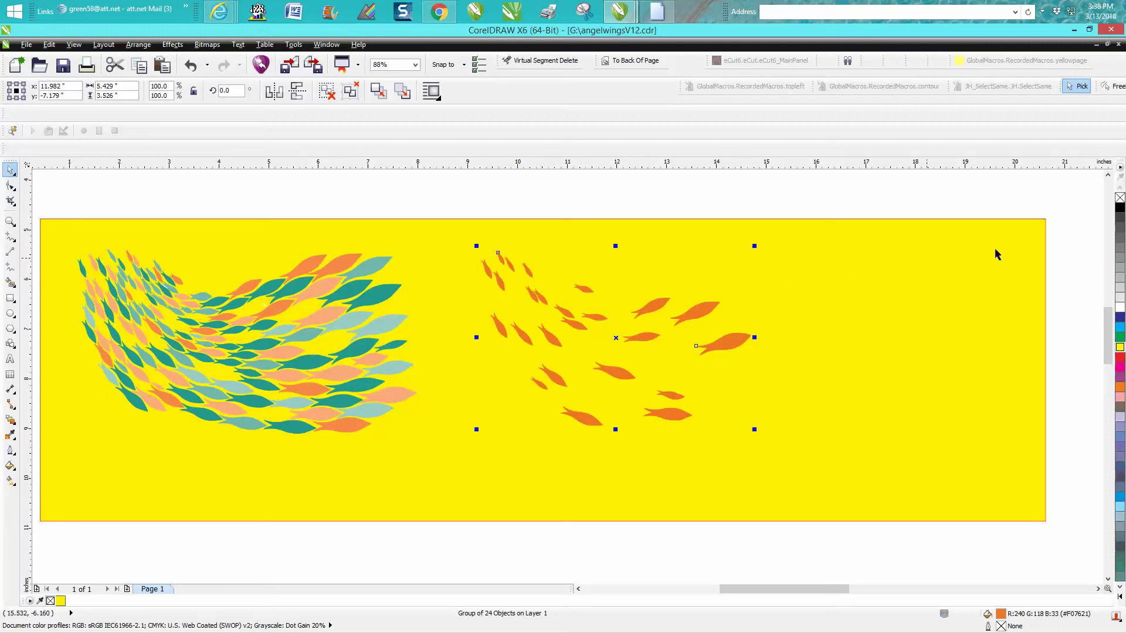
left_click(1120, 209)
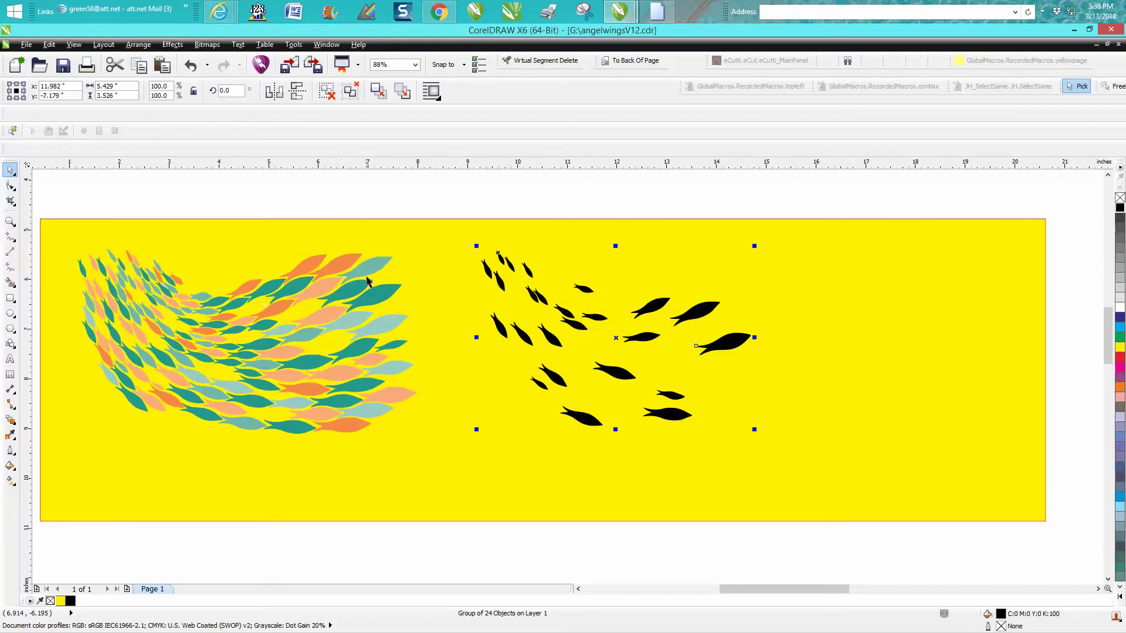
left_click(314, 365)
key("ctrl+r")
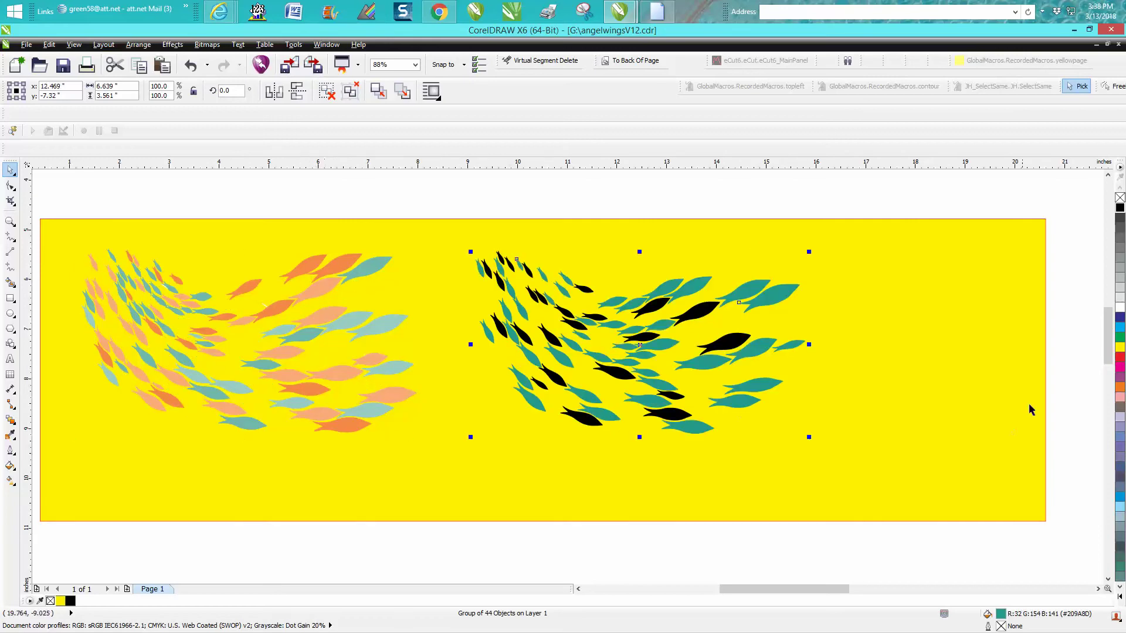
left_click(1120, 247)
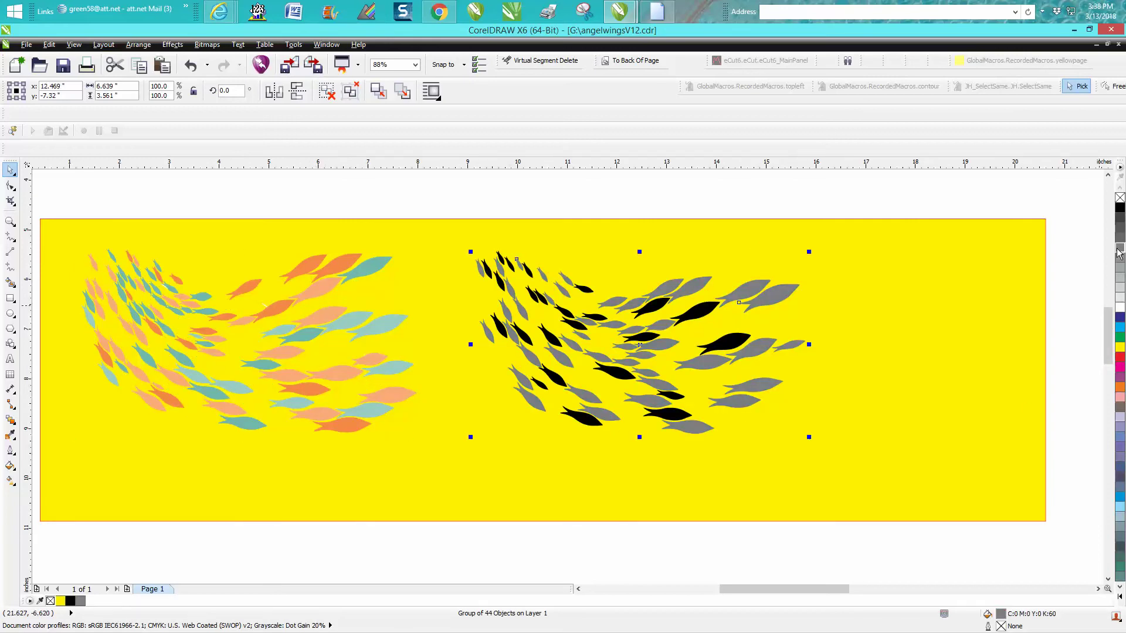
Step: Shift the light-teal fish right filled 20% grey, and the salmon fish right filled 90% grey
left_click(391, 322)
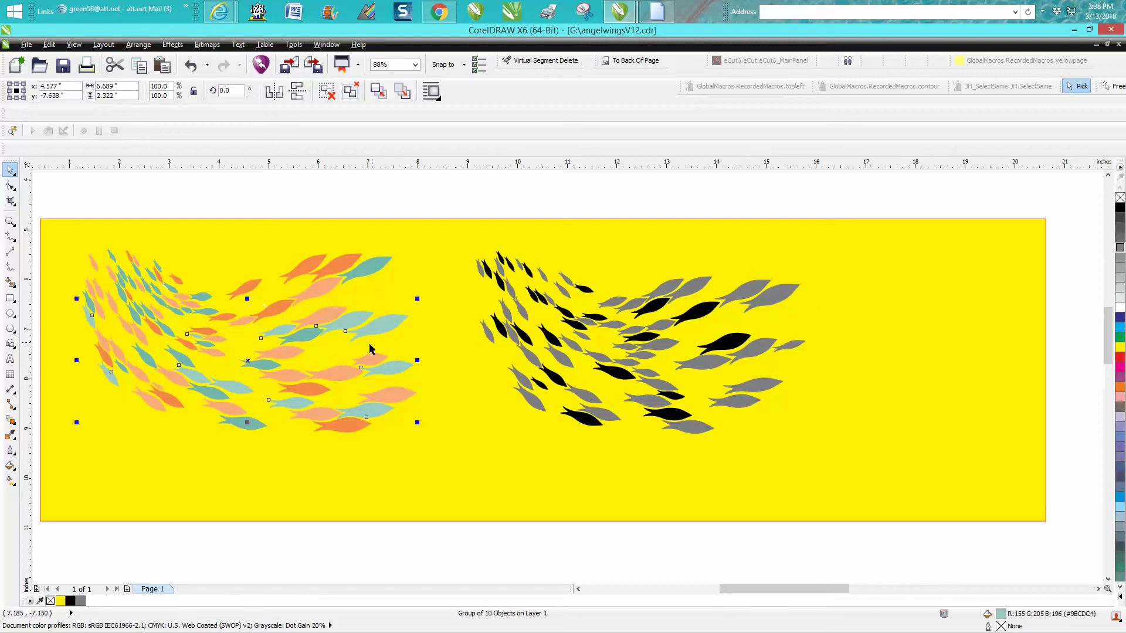
key("ctrl+r")
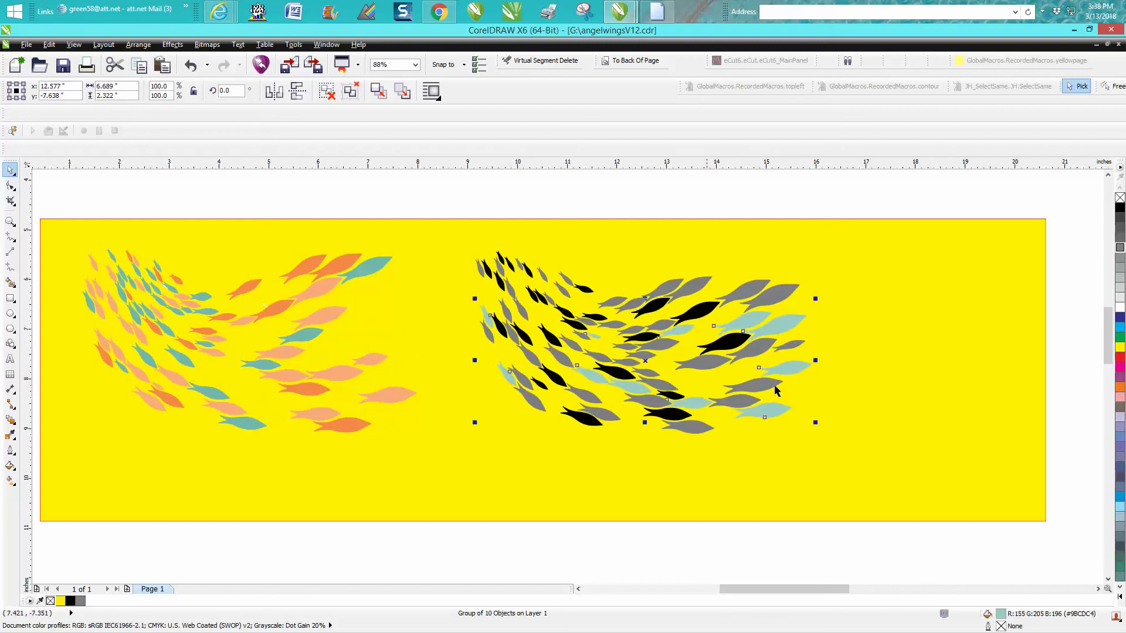
left_click(1120, 288)
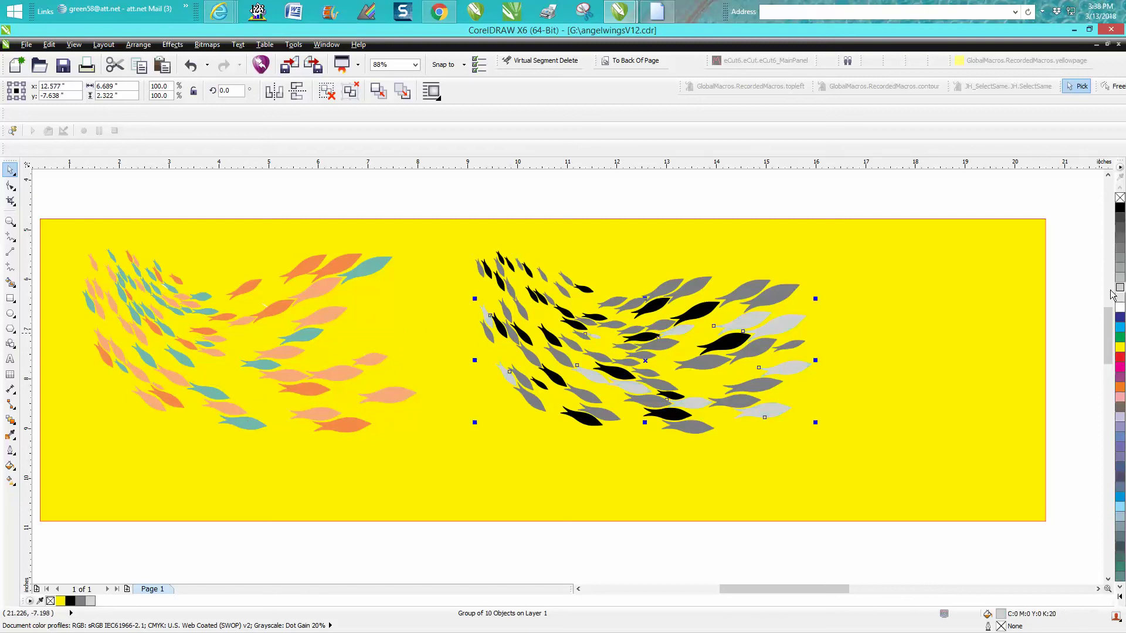
left_click(322, 294)
key("ctrl+r")
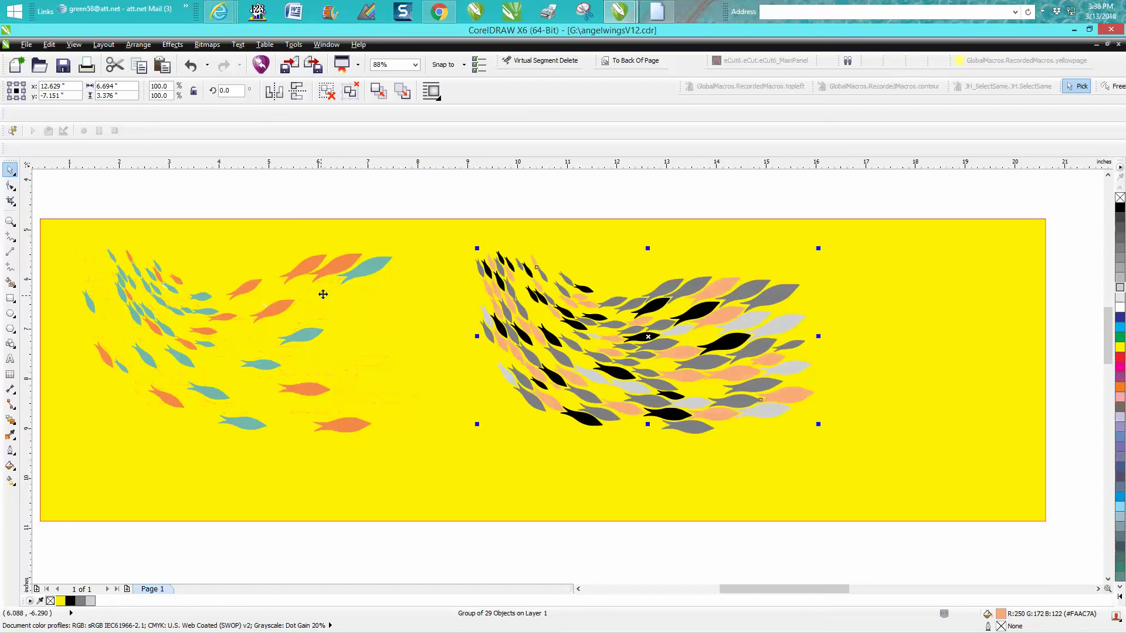
left_click(1117, 219)
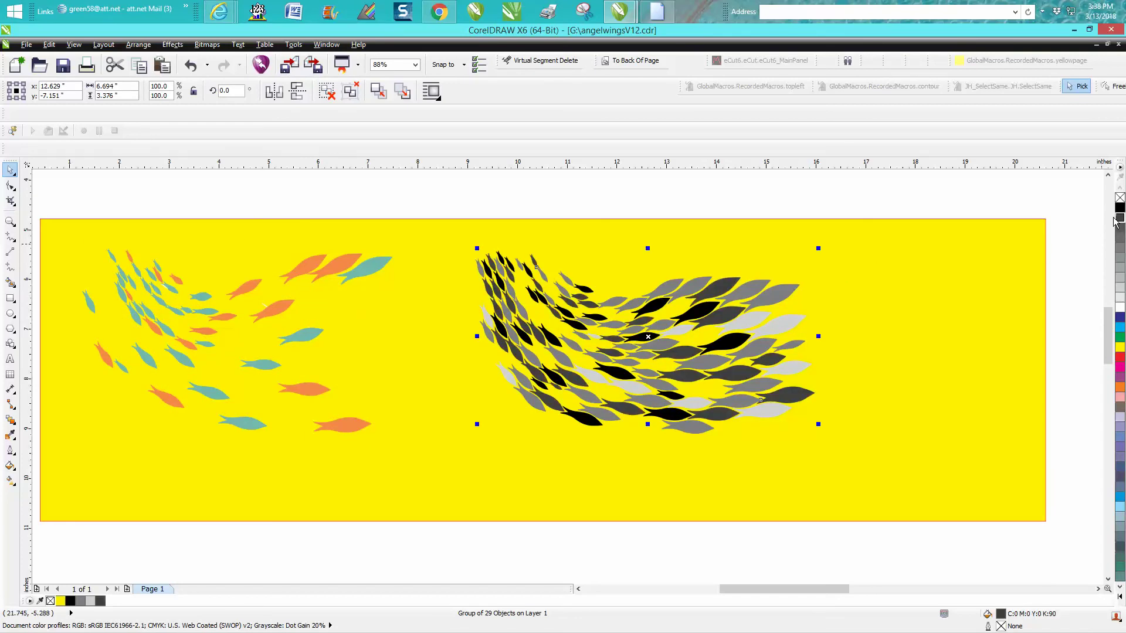
Step: Shift the remaining teal and orange fish groups 8 inches right with Ctrl+R
left_click(310, 338)
key("ctrl+r")
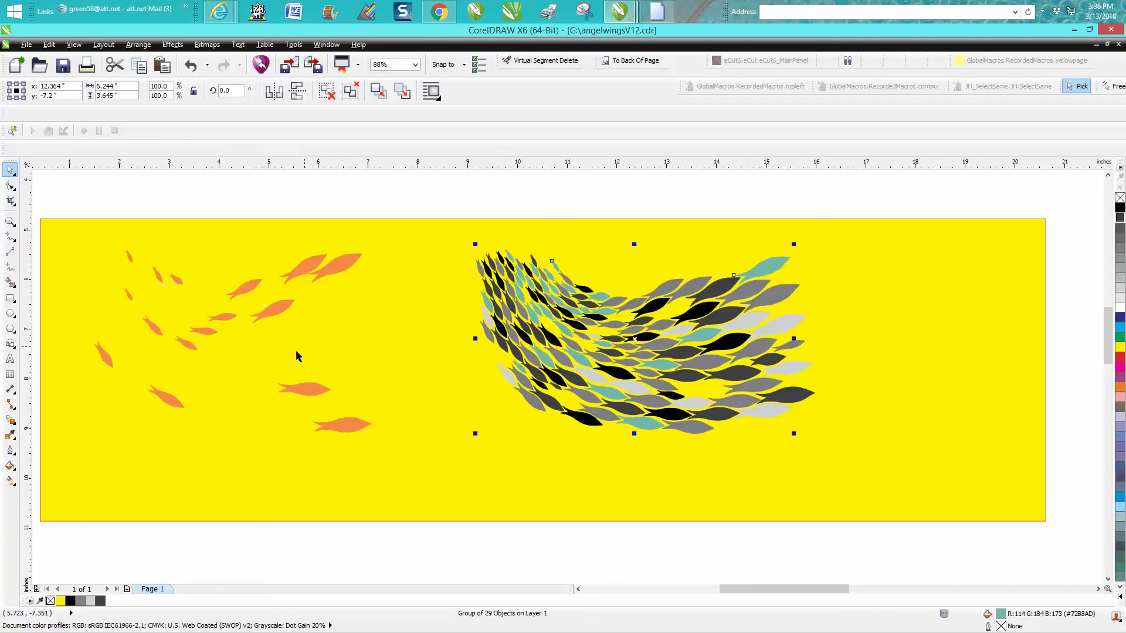
left_click(335, 270)
key("ctrl+r")
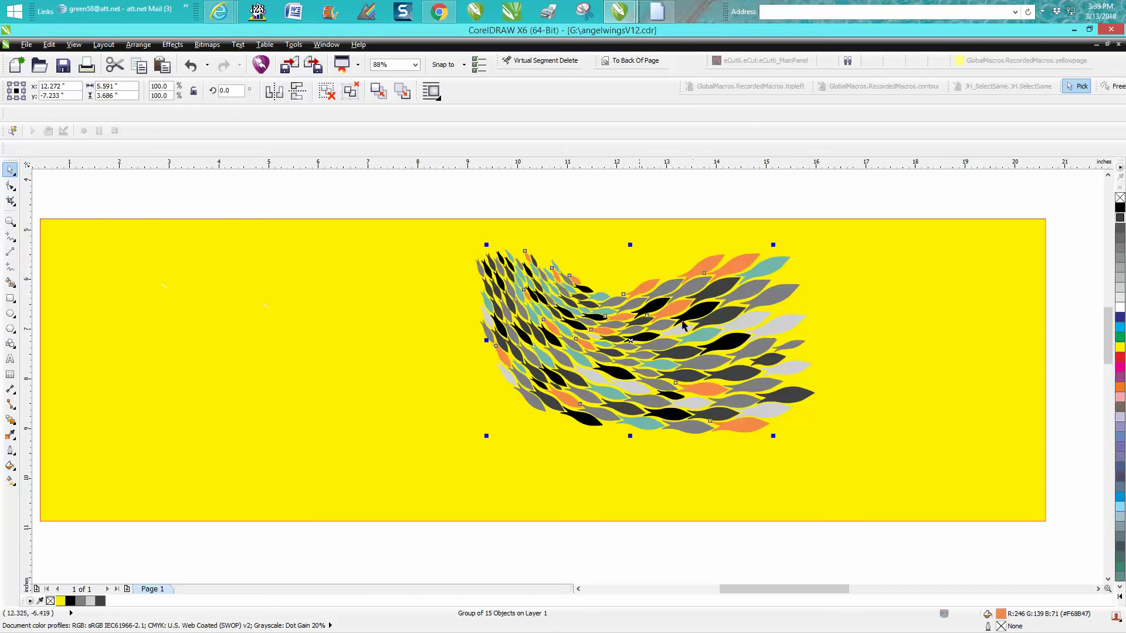
Step: Fill the orange, teal, light-grey, mid-grey and dark-grey fish groups with the black swatch
left_click(737, 270)
left_click(1118, 212)
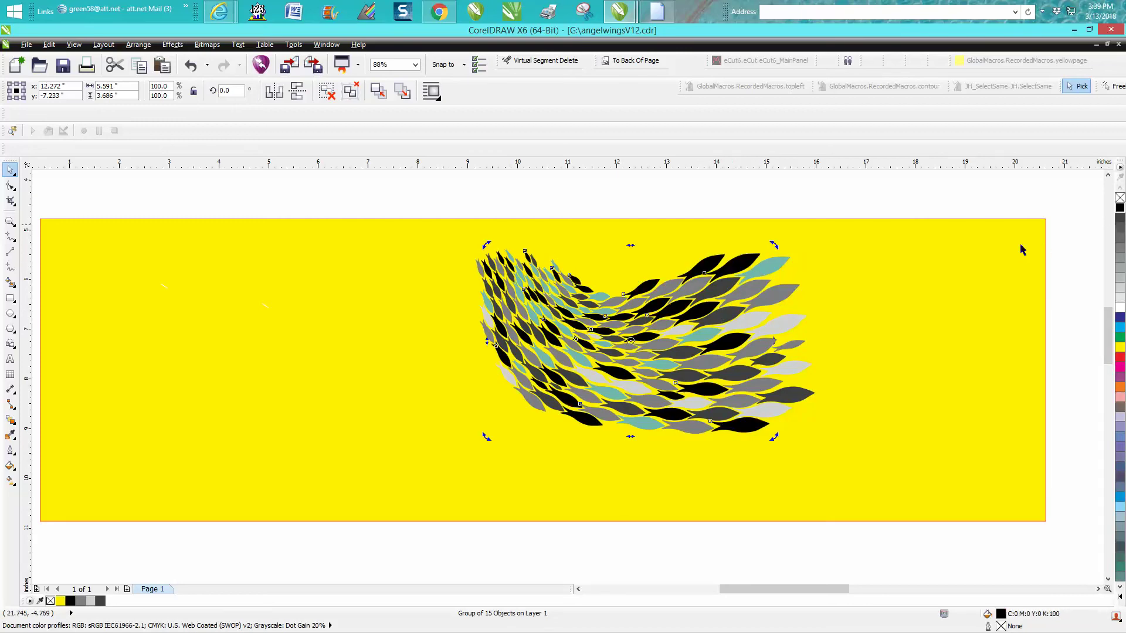
left_click(780, 273)
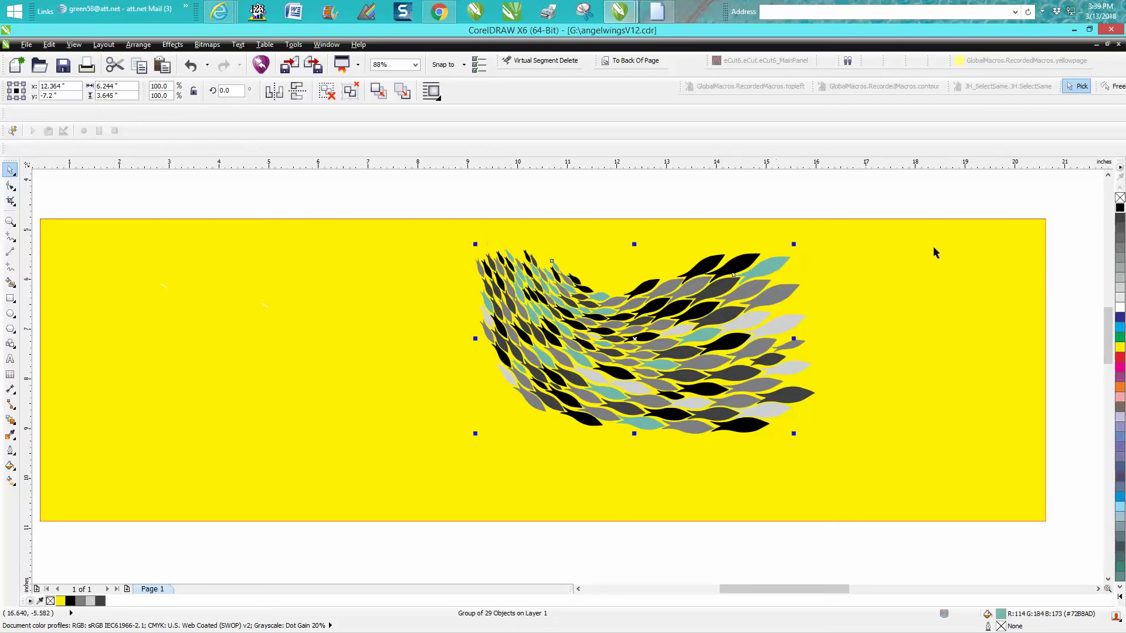
left_click(1118, 211)
left_click(750, 317)
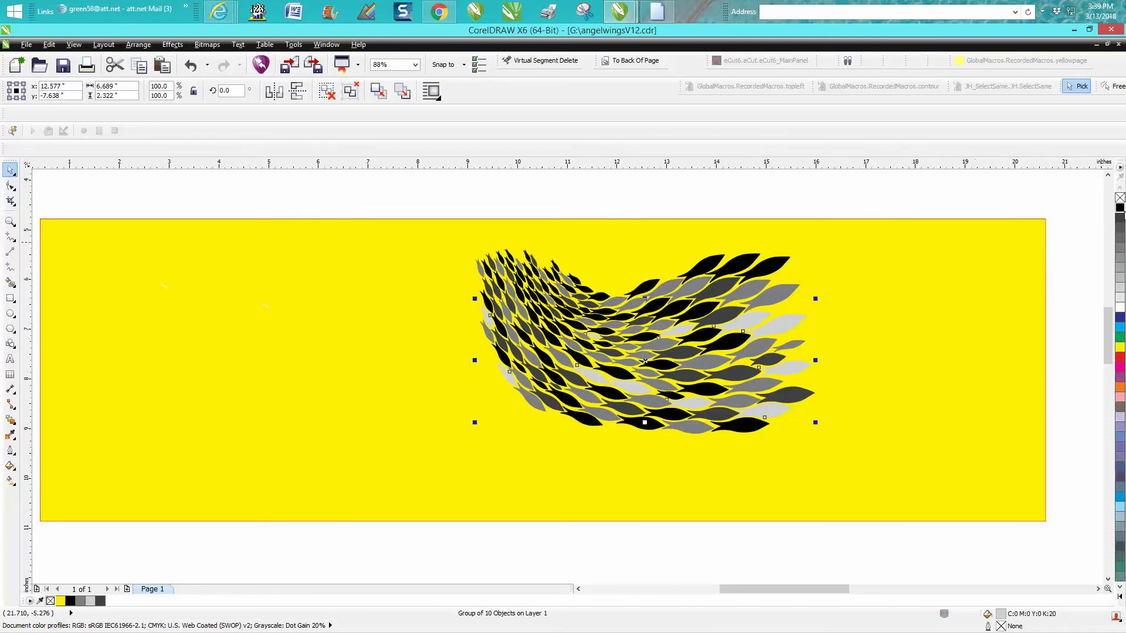
left_click(1119, 213)
left_click(761, 352)
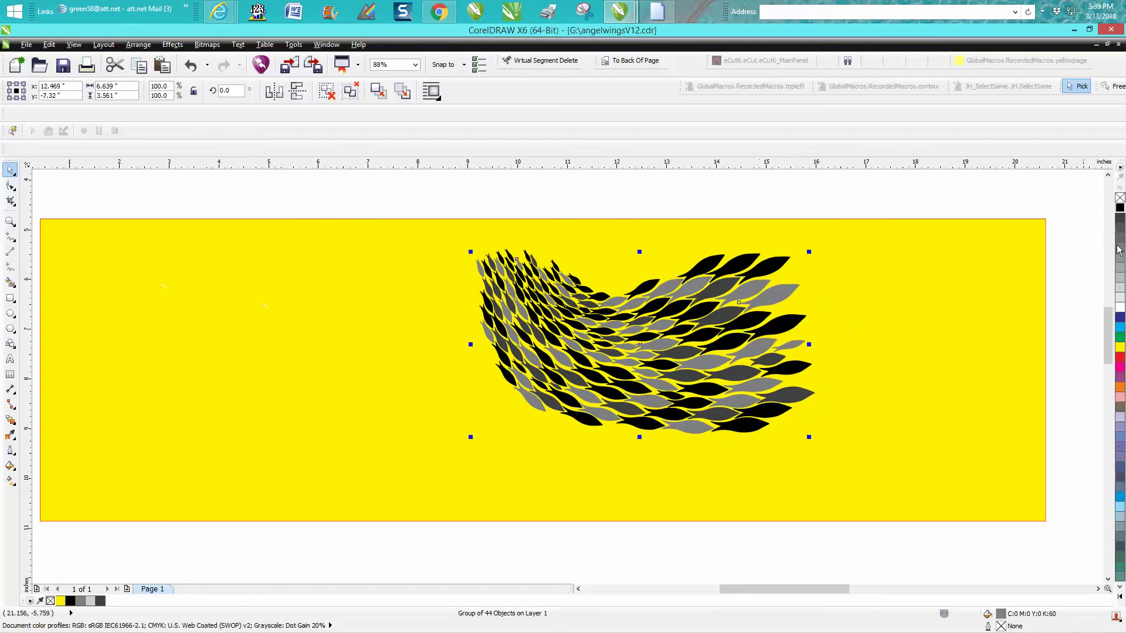
left_click(1119, 208)
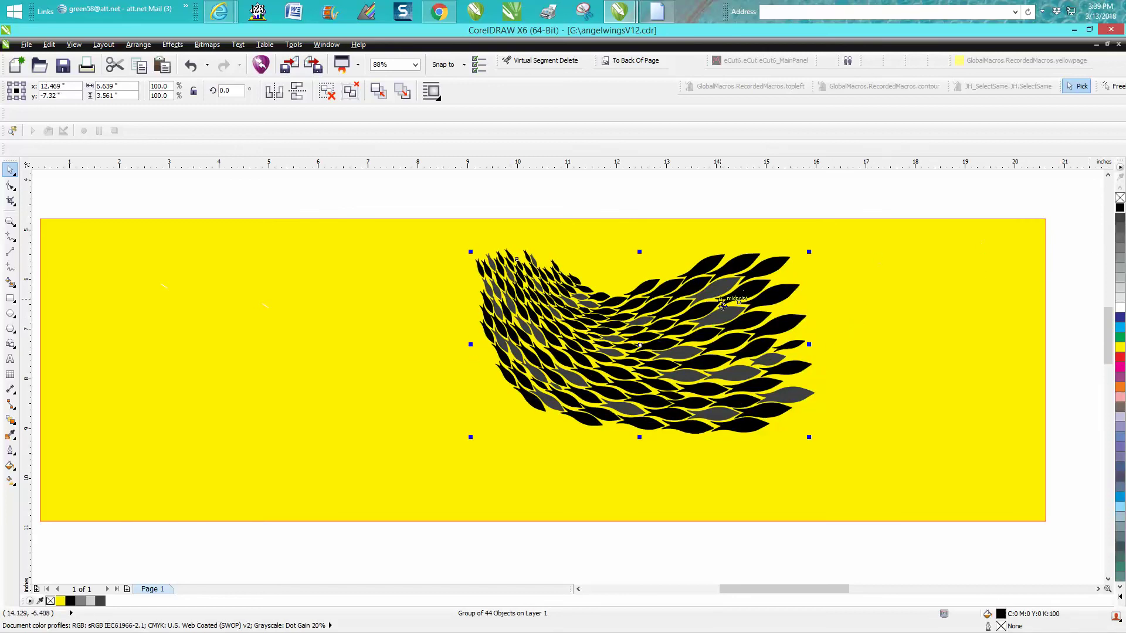
left_click(728, 317)
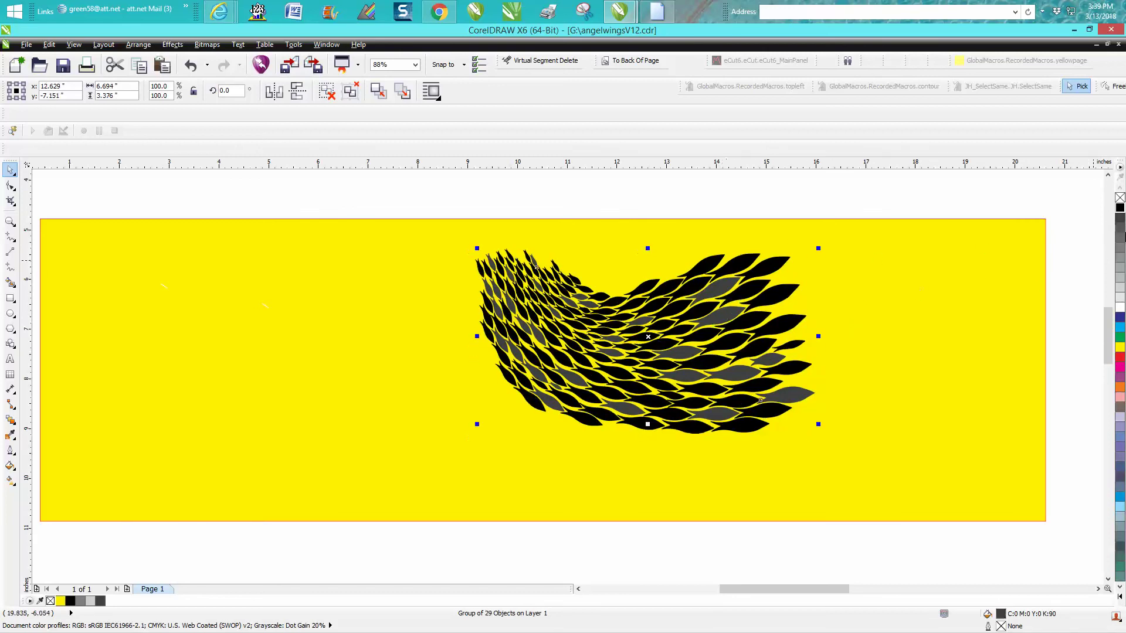
left_click(1119, 209)
scroll(876, 295, "down", 2)
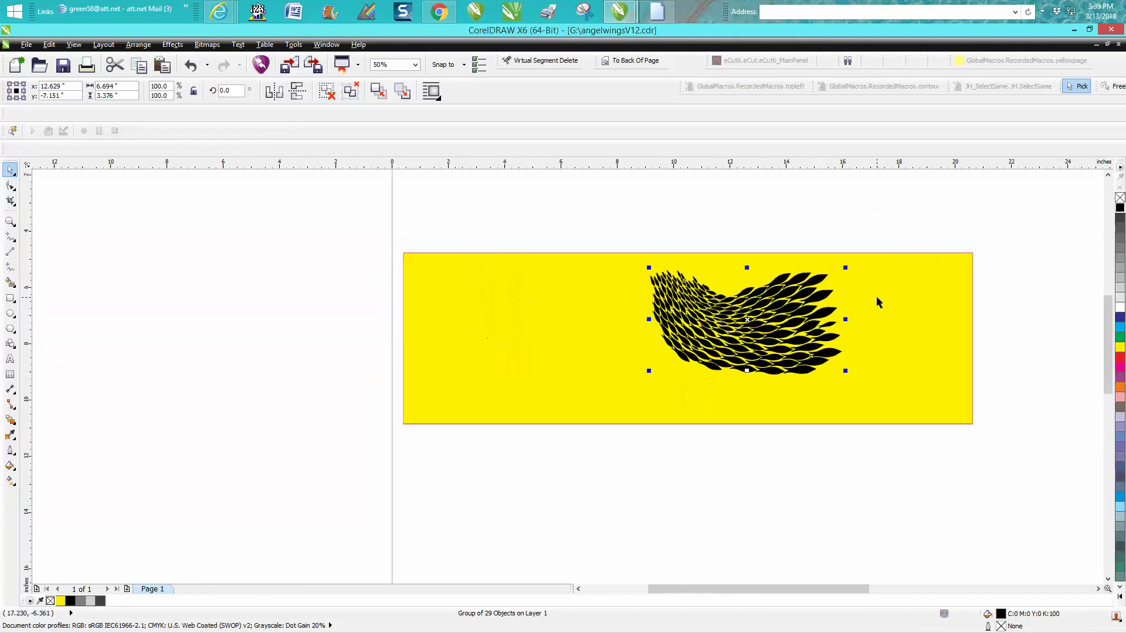
Step: Pull the yellow background rectangle off the fish, delete it, and zoom in on the school
left_click_drag(873, 369, 961, 510)
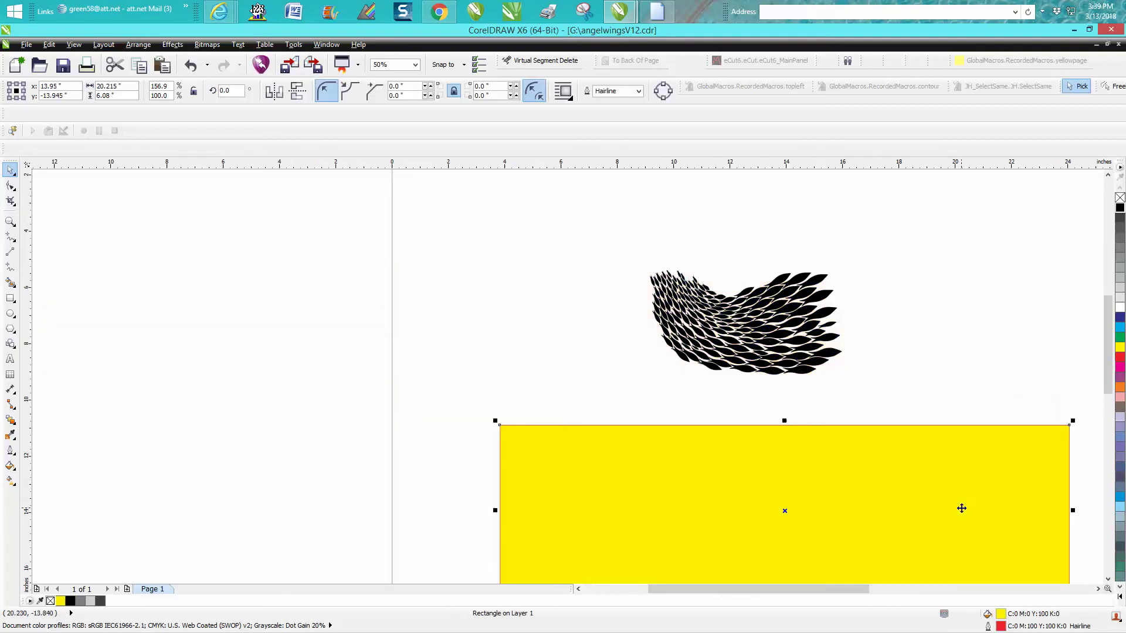
key("Delete")
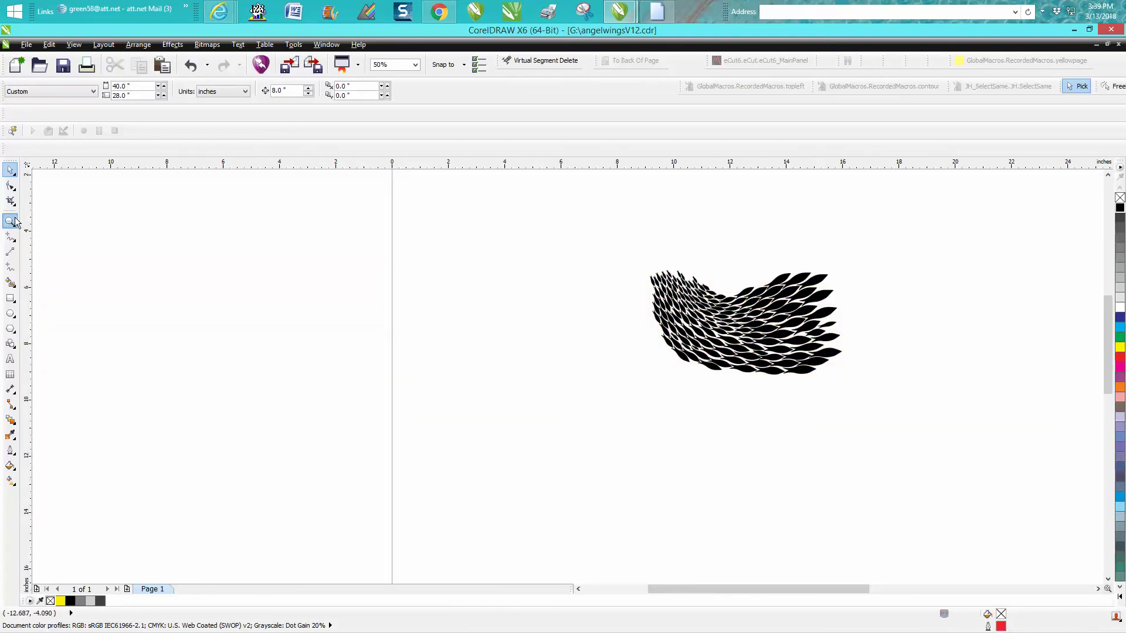
left_click(11, 222)
left_click_drag(643, 255, 898, 411)
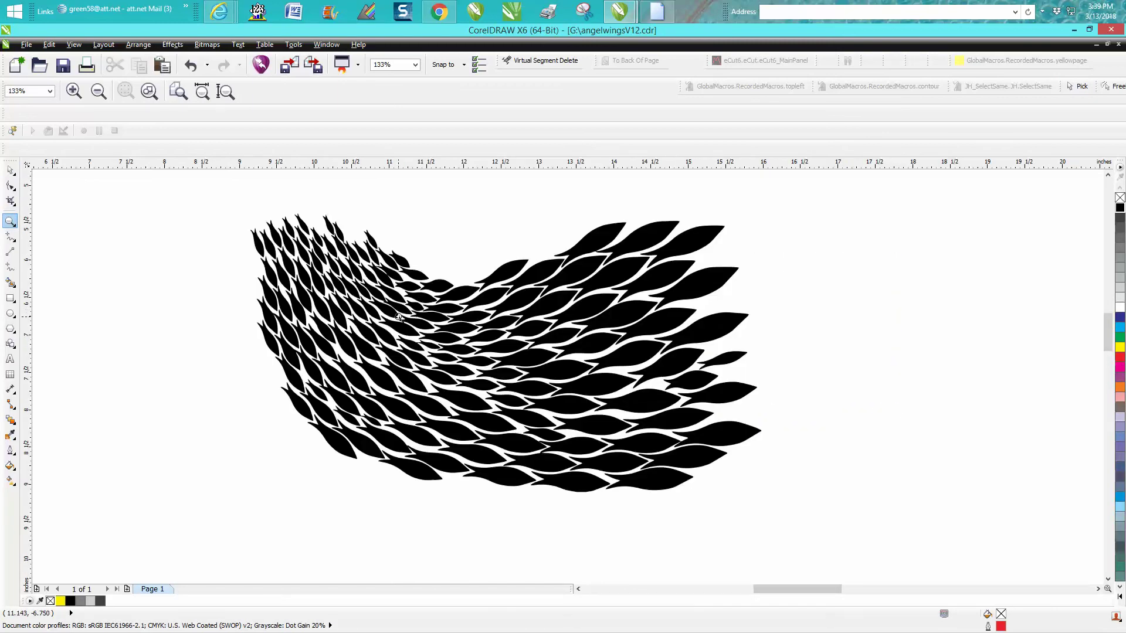
scroll(398, 317, "down", 4)
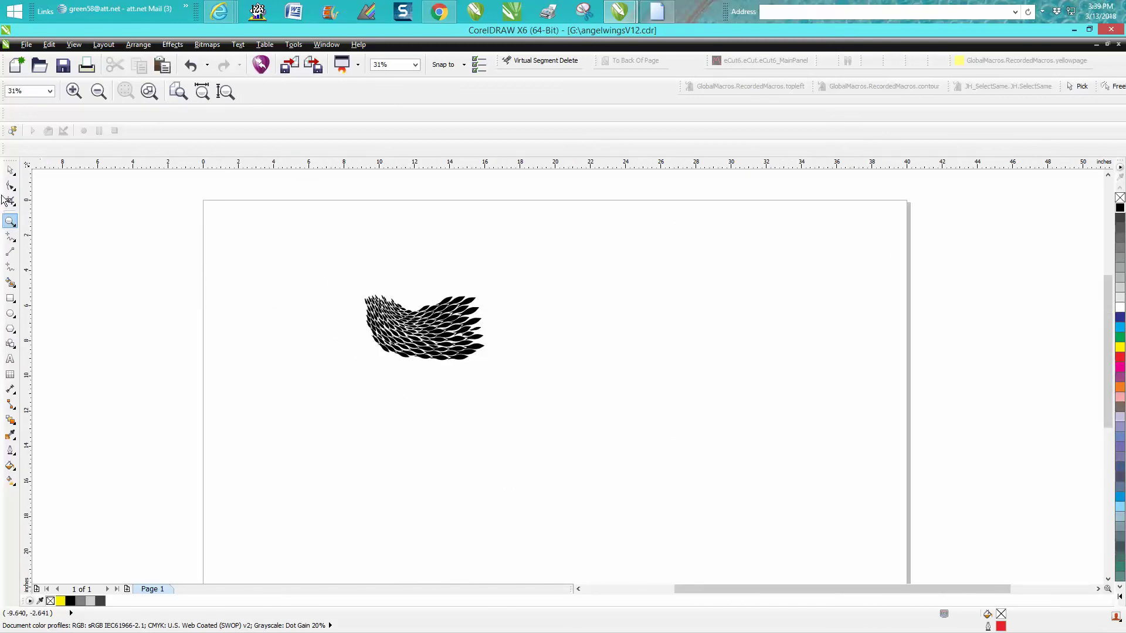
Step: Marquee-select the whole fish school and move it to the page's top-left corner
left_click(10, 172)
left_click_drag(327, 264, 477, 377)
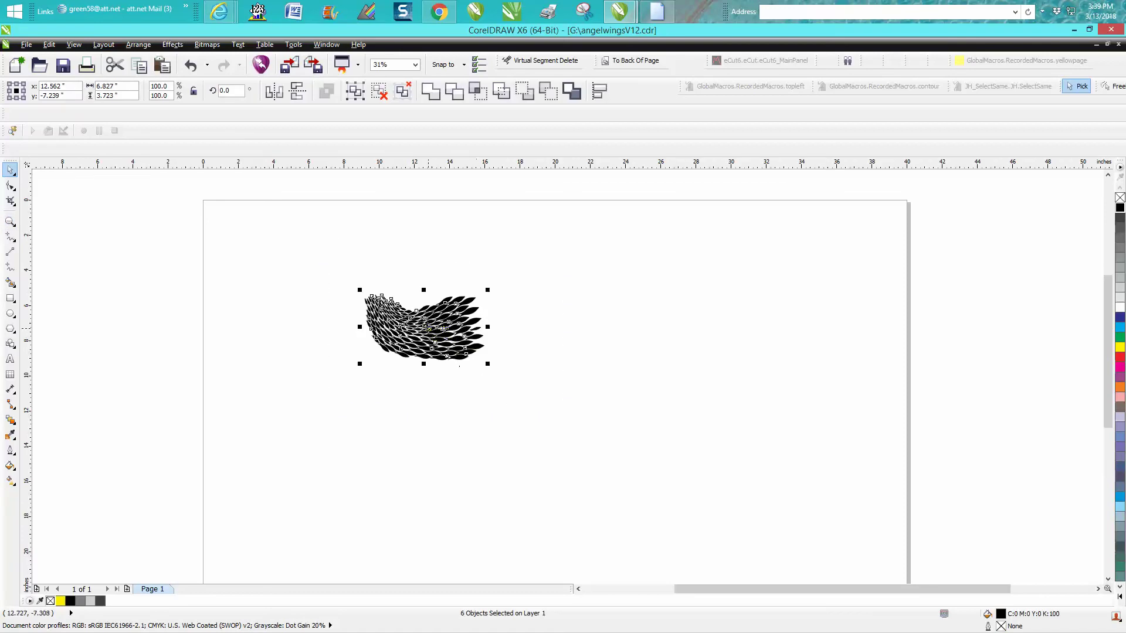
left_click_drag(383, 298, 265, 231)
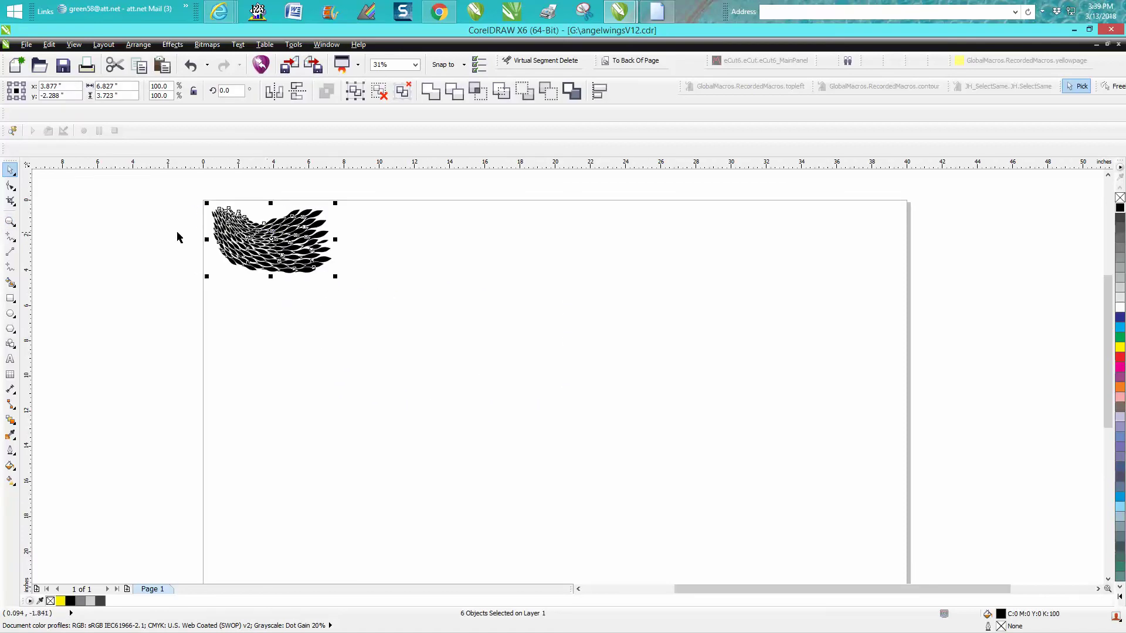
left_click(178, 234)
Step: Nudge fish groups 8 inches apart: 29-object groups left and right, 15-object down, 44-object up
left_click(318, 221)
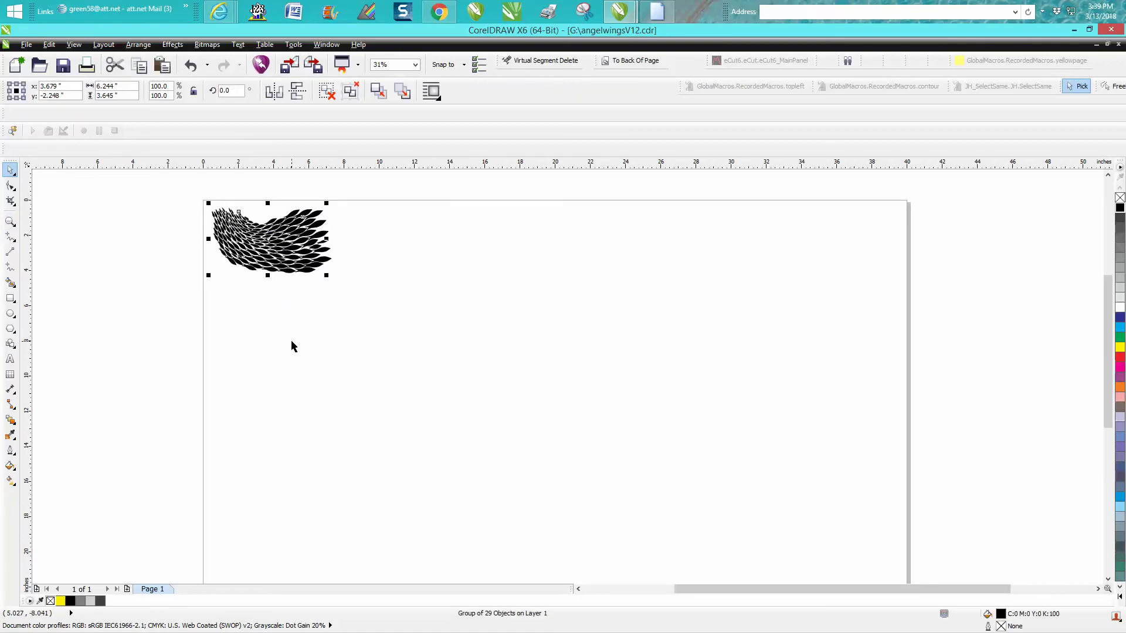
key("Left")
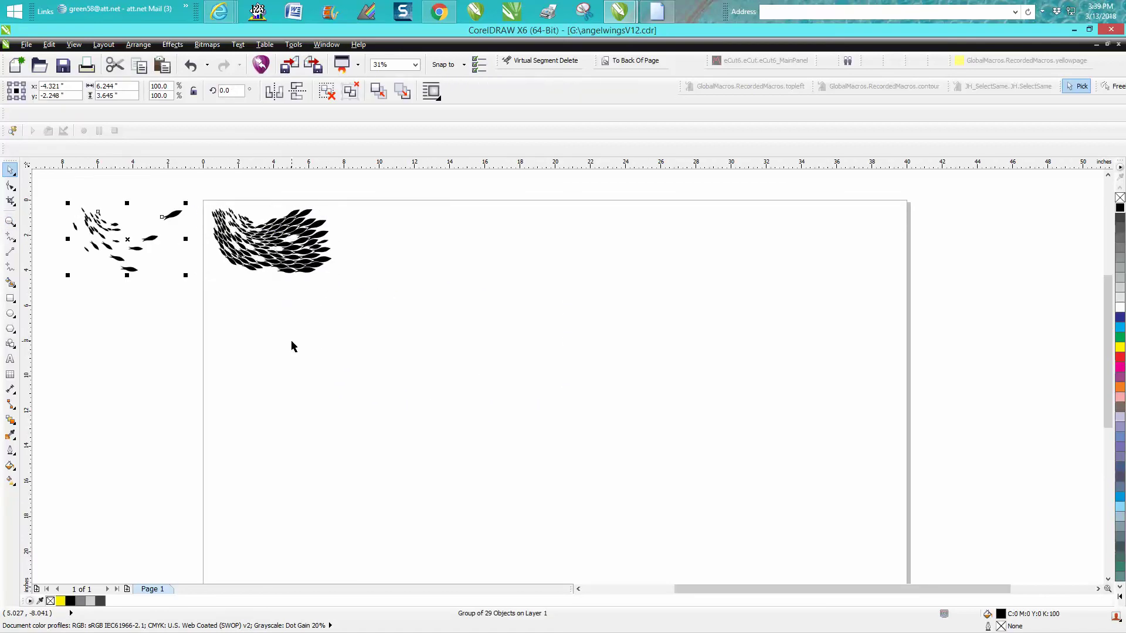
left_click(307, 277)
key("ctrl+v")
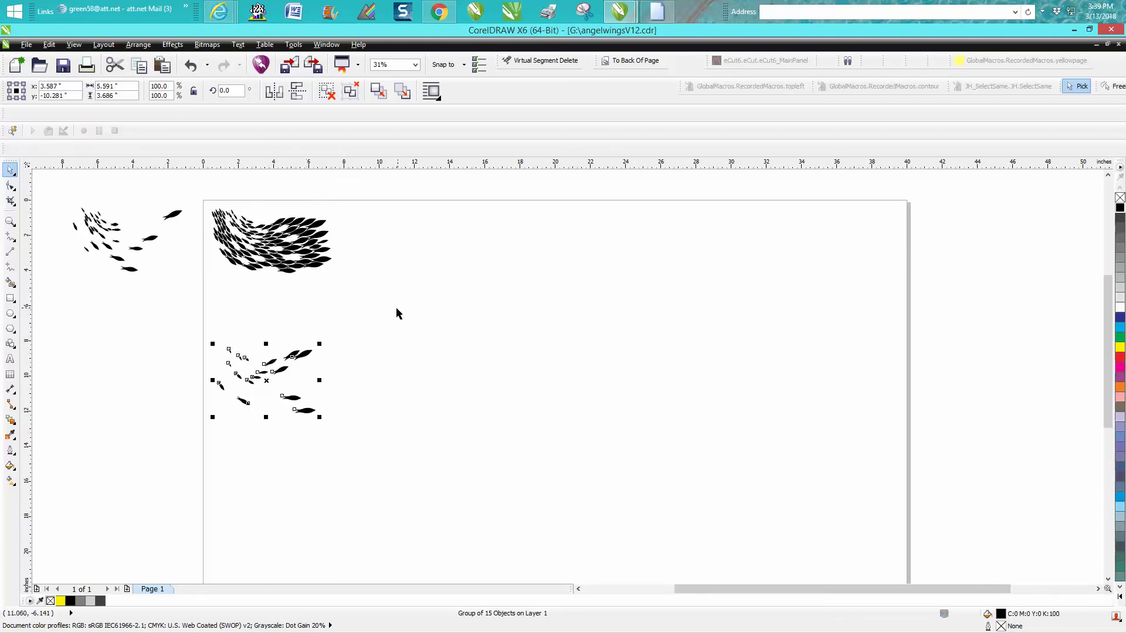
left_click(324, 262)
key("Right")
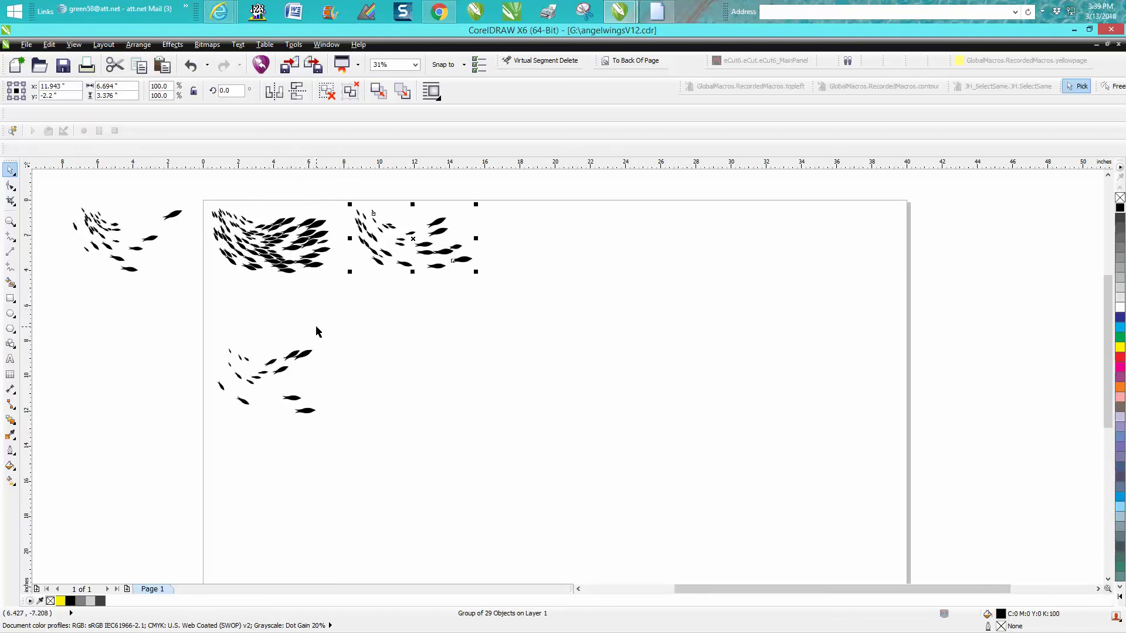
left_click(321, 227)
key("Up")
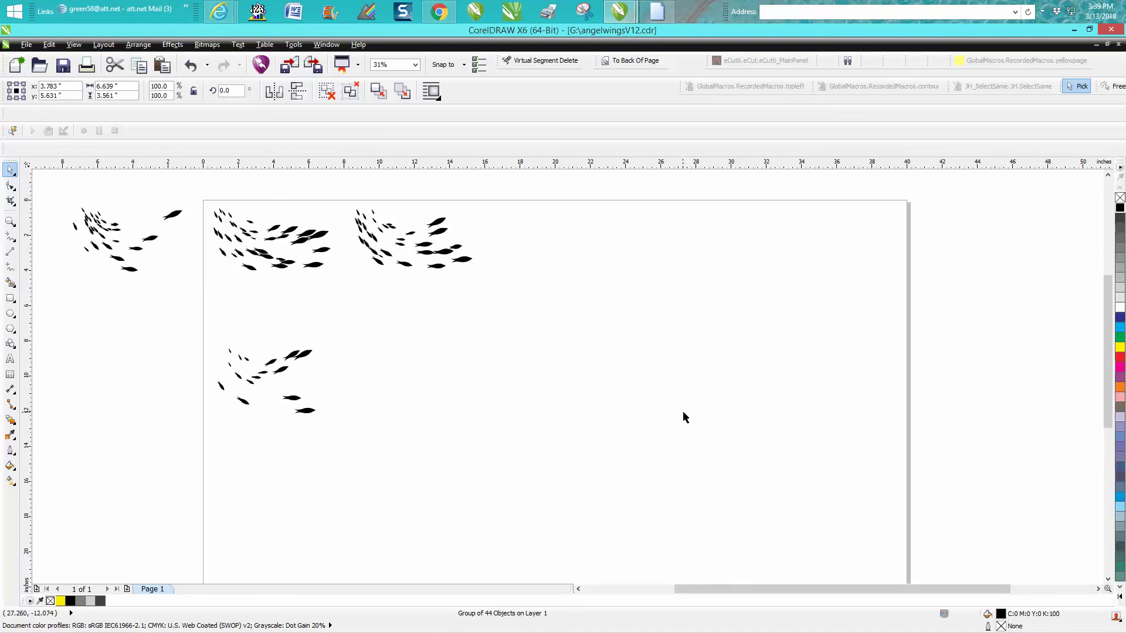
scroll(651, 460, "down", 1)
Step: Nudge the 10-object fish group 8 inches up and left, then right, down twice and up
key("Tab")
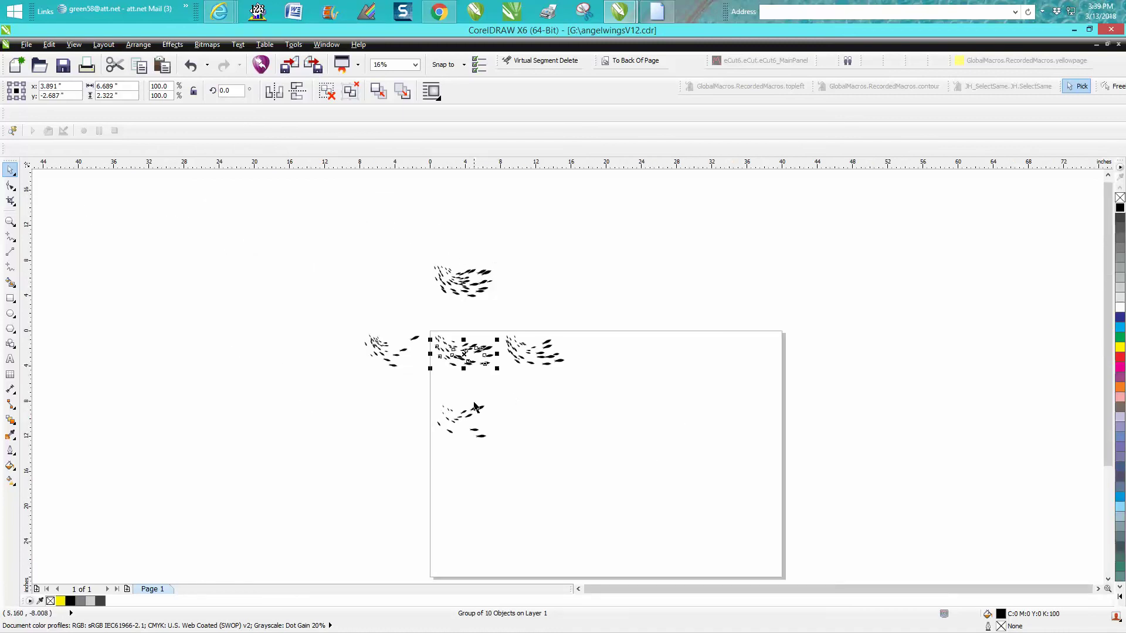
key("Up")
key("Left")
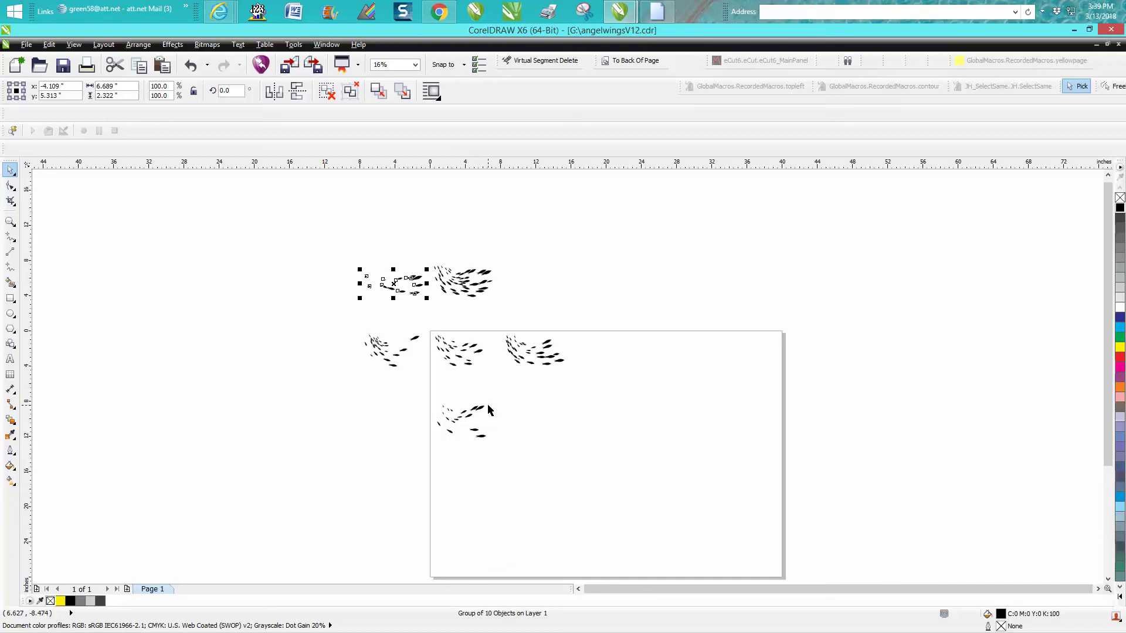
key("Right")
key("Down")
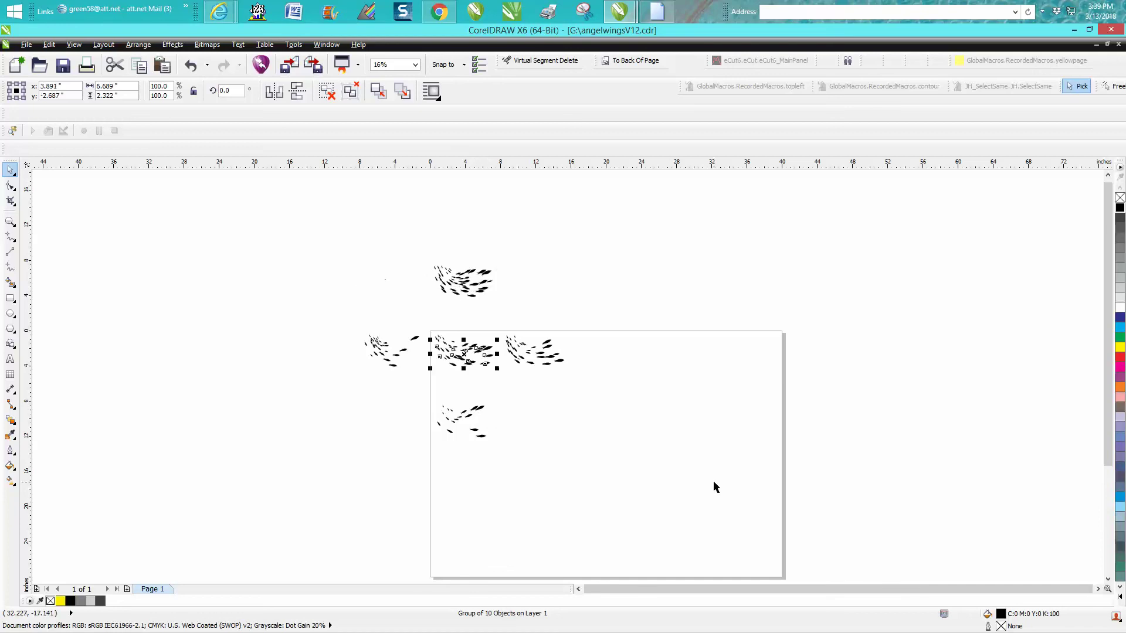
key("Down")
key("Up")
Step: Nudge the top-left group up, the 29-object group right, 15-object group up, lower-left group left
left_click_drag(422, 323, 502, 383)
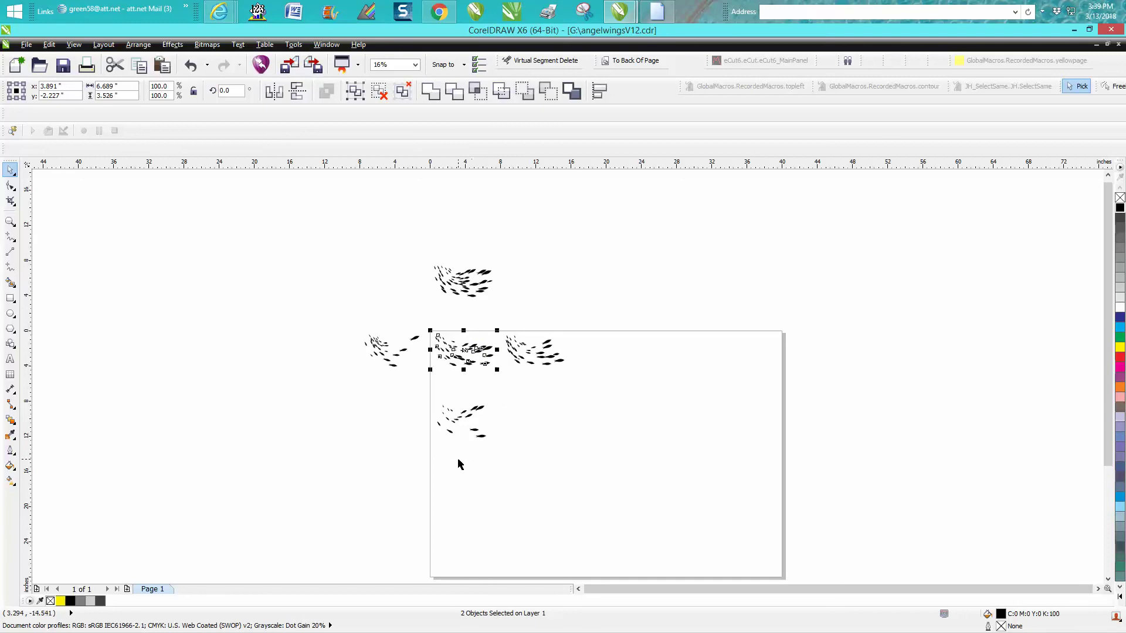
key("Up")
key("Up")
left_click_drag(348, 318, 494, 443)
key("Right")
key("Up")
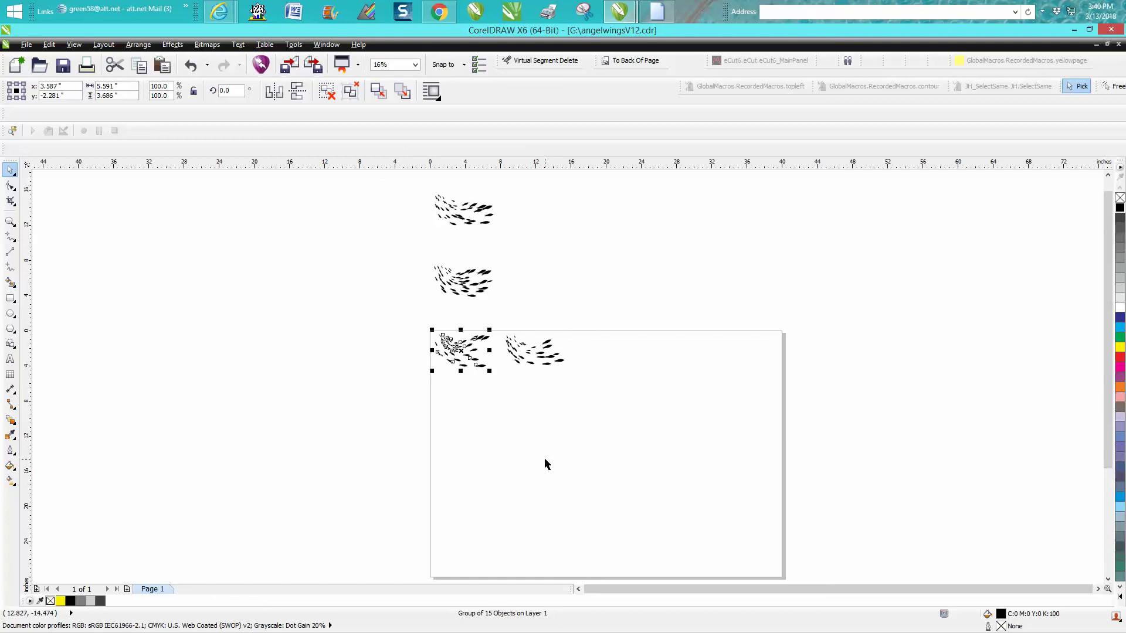
left_click_drag(417, 322, 501, 387)
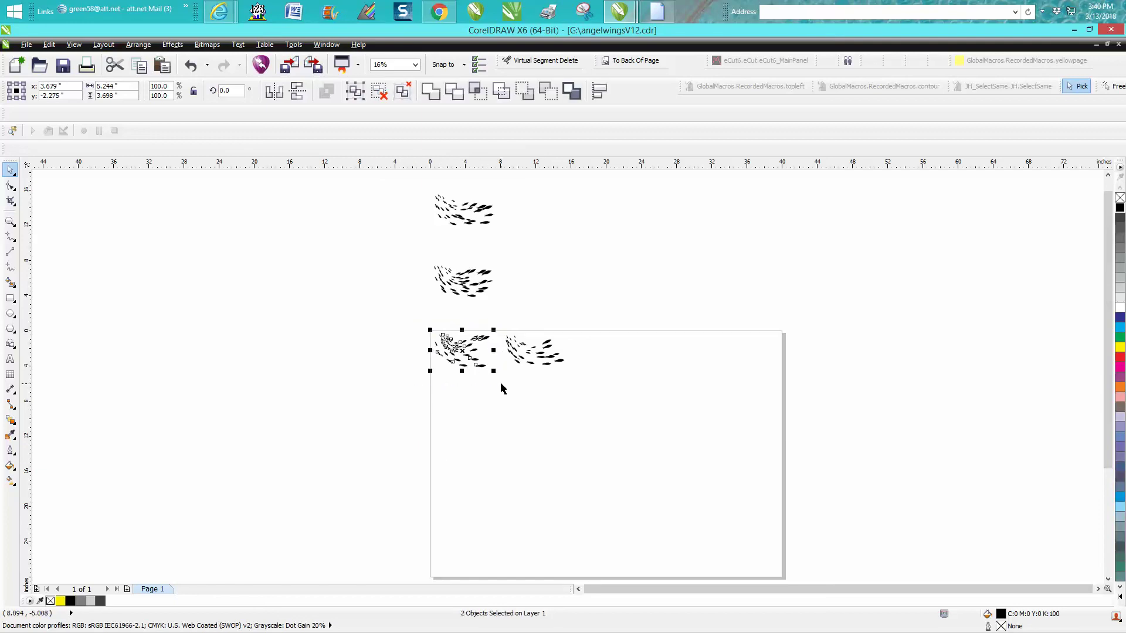
key("Left")
Step: Nudge the 44-object group down and the right 29-object group left onto it
left_click_drag(428, 252, 513, 332)
key("Down")
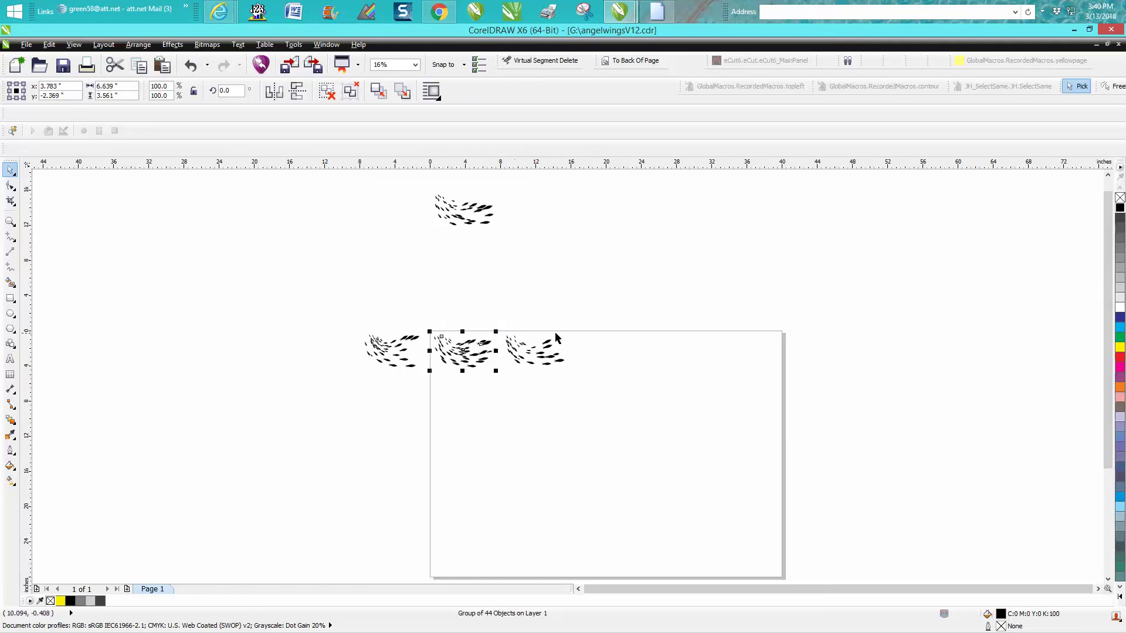
left_click_drag(577, 385, 515, 393)
key("Left")
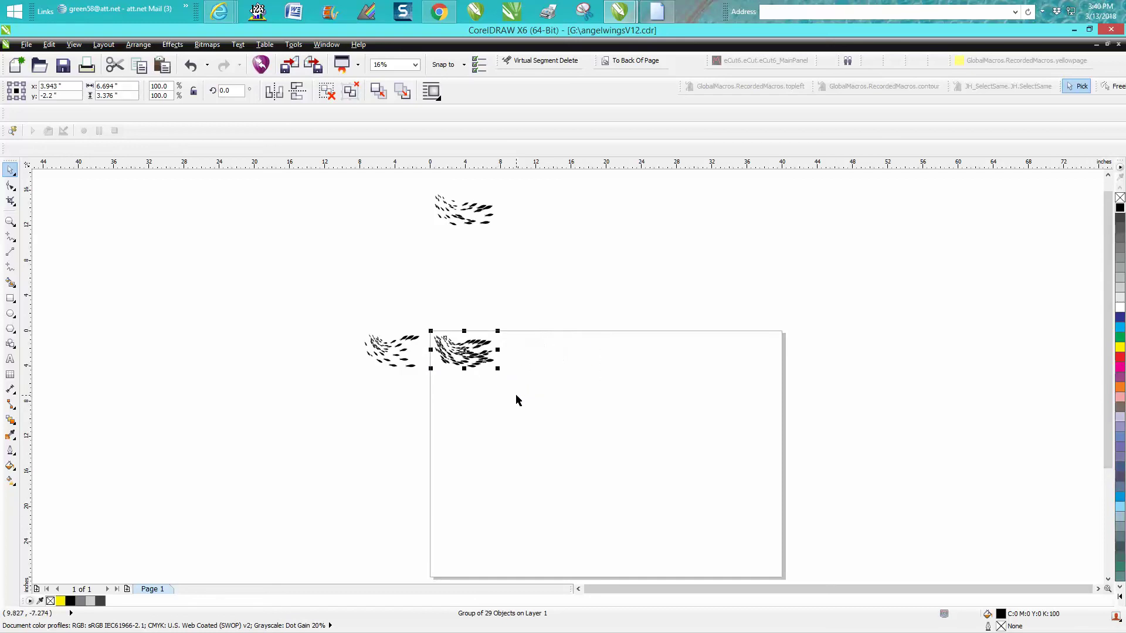
left_click(10, 221)
Step: Zoom out, then nudge the left fish group and the 10-object group back onto the page
left_click_drag(367, 302, 555, 412)
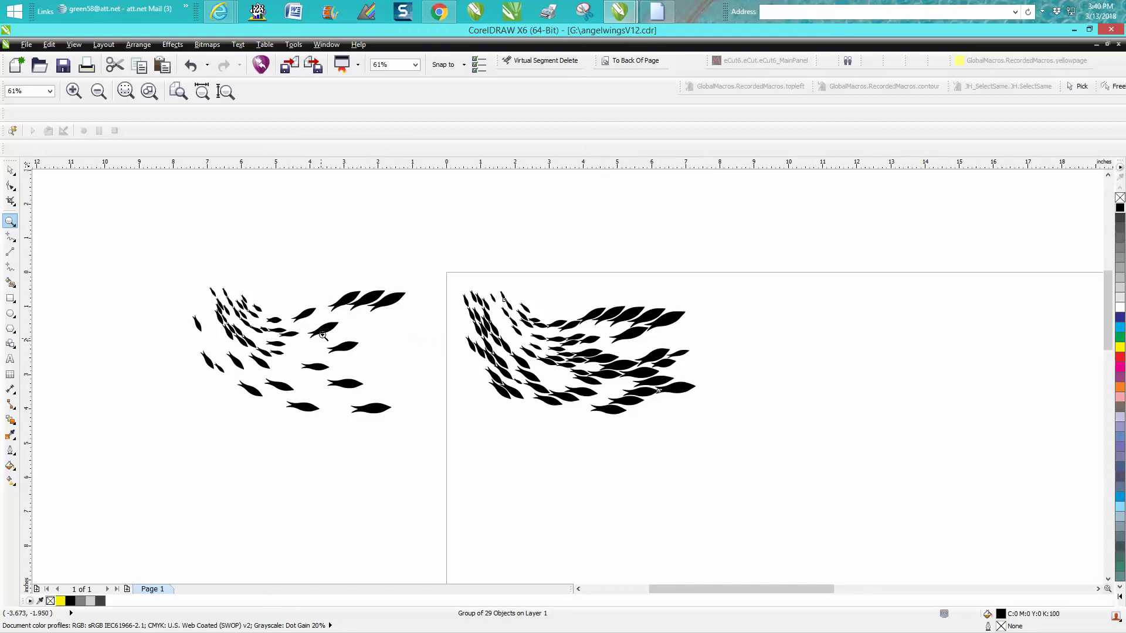
right_click(383, 303)
right_click(383, 303)
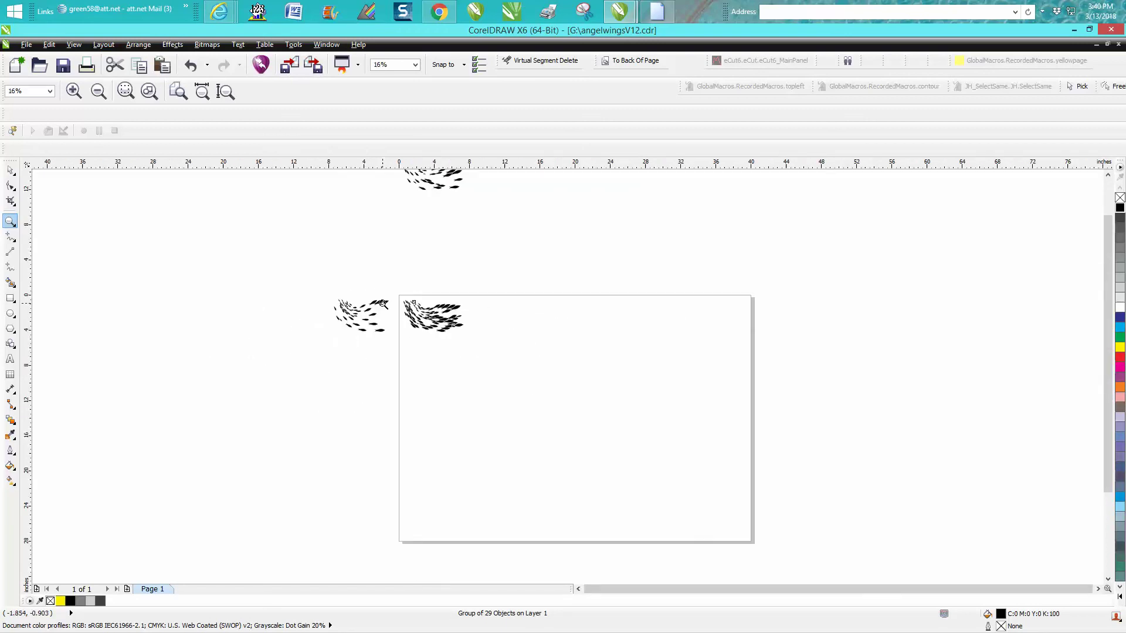
right_click(442, 228)
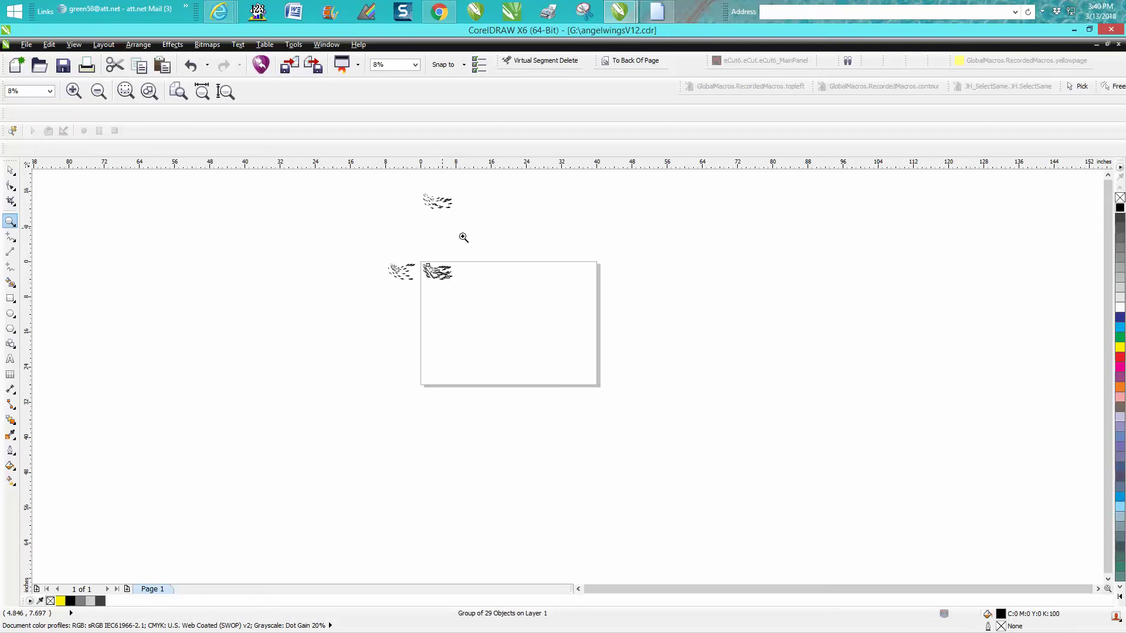
left_click(12, 171)
left_click_drag(385, 257, 430, 313)
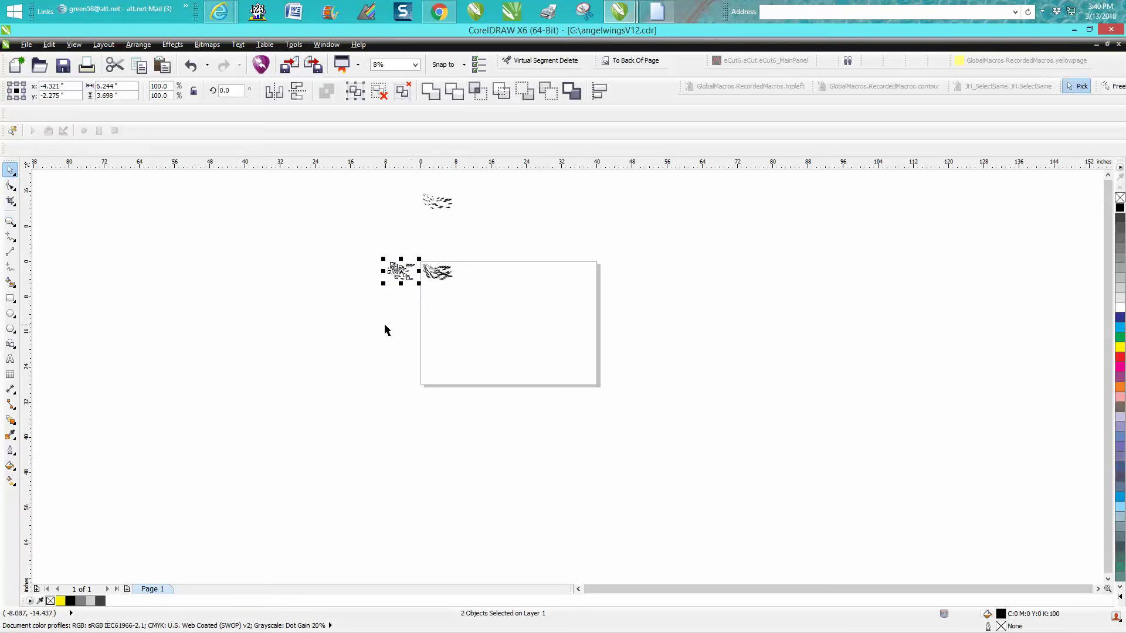
key("ctrl+z")
key("ctrl+z")
key("ctrl+z")
key("ctrl+z")
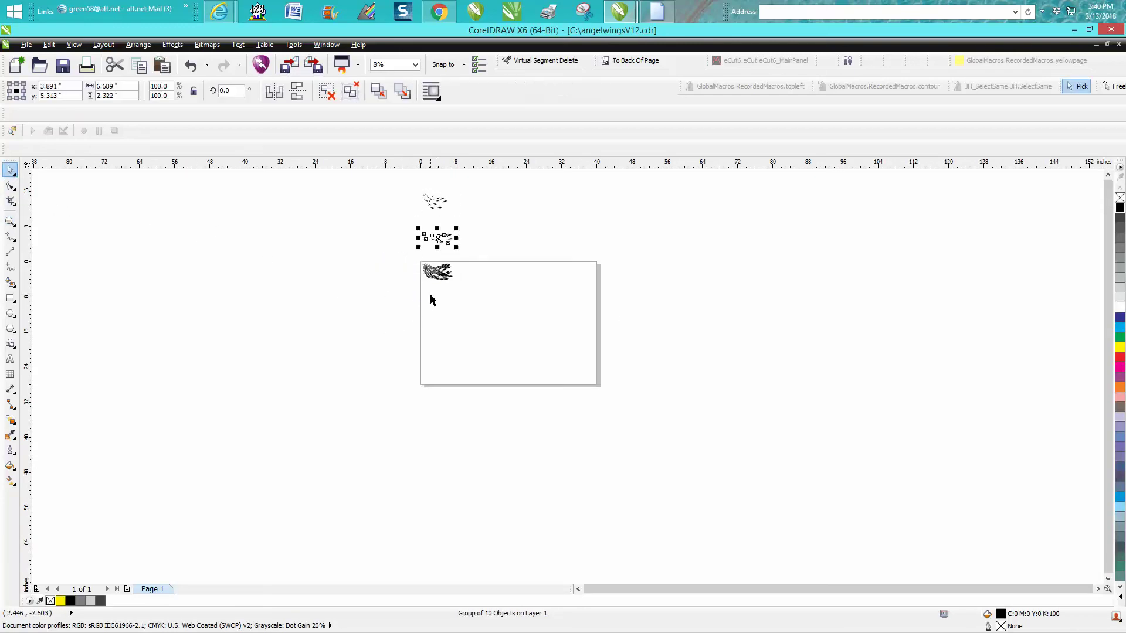
key("ctrl+z")
Step: Nudge the 24-object group down onto the top-left fish and zoom in on the reassembled school
left_click(437, 209)
left_click(435, 203)
key("ctrl+z")
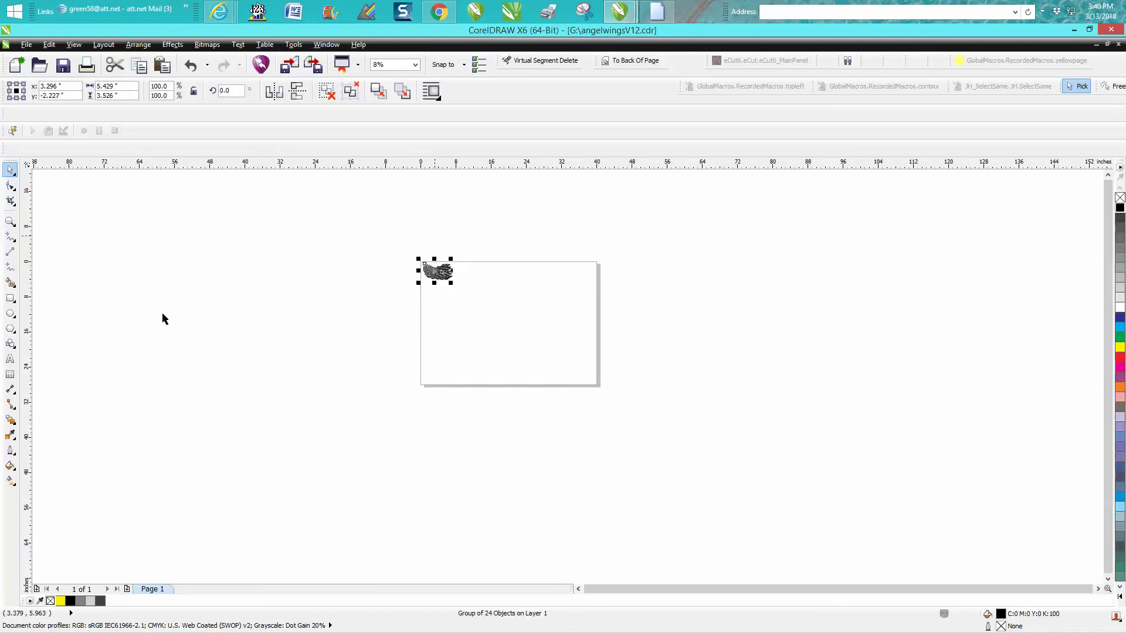
left_click(10, 222)
left_click_drag(409, 243, 482, 299)
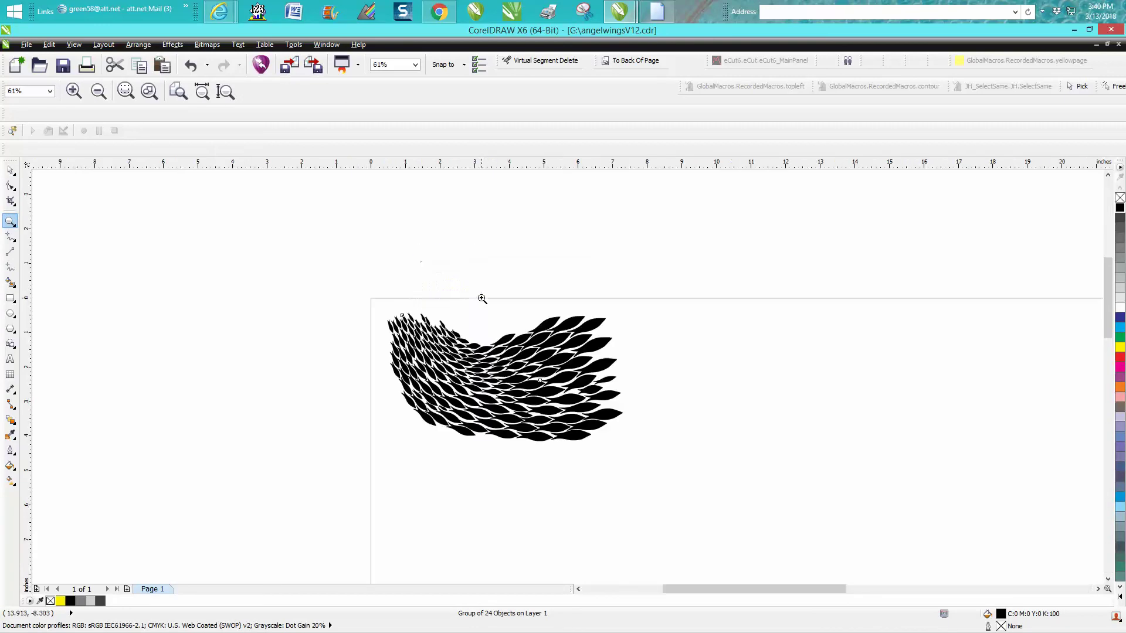
left_click_drag(394, 299, 795, 488)
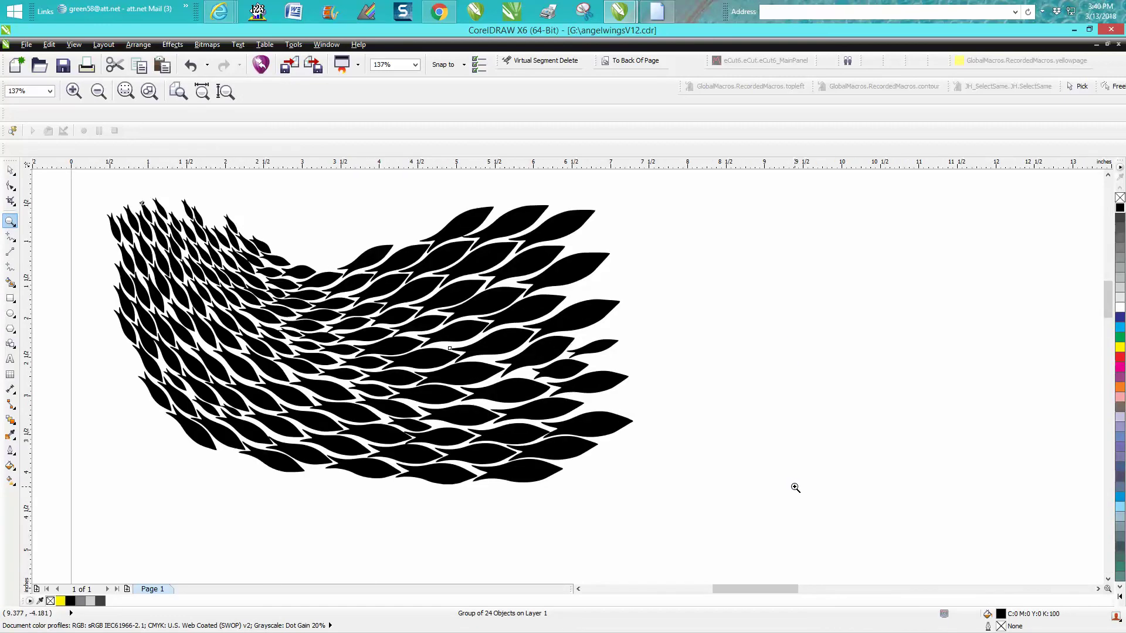